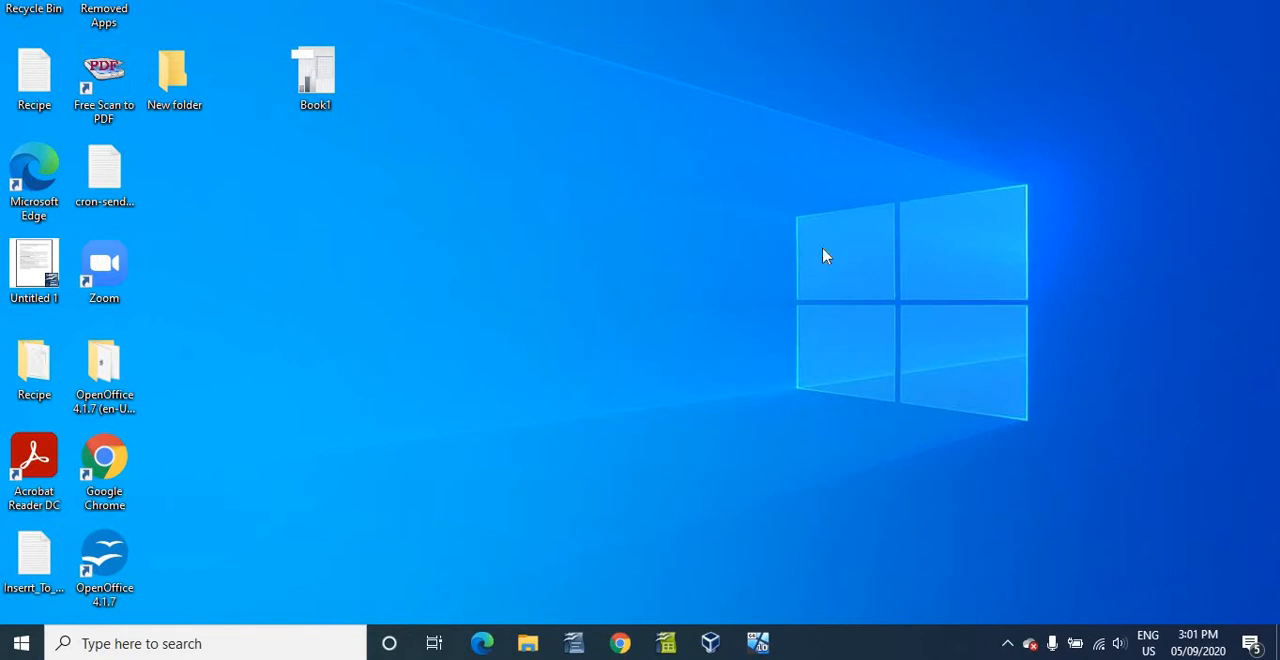
- Open the Remote Desktop page in the host PC's Windows system settings
{"action": "left_click", "coordinate": [20, 644]}
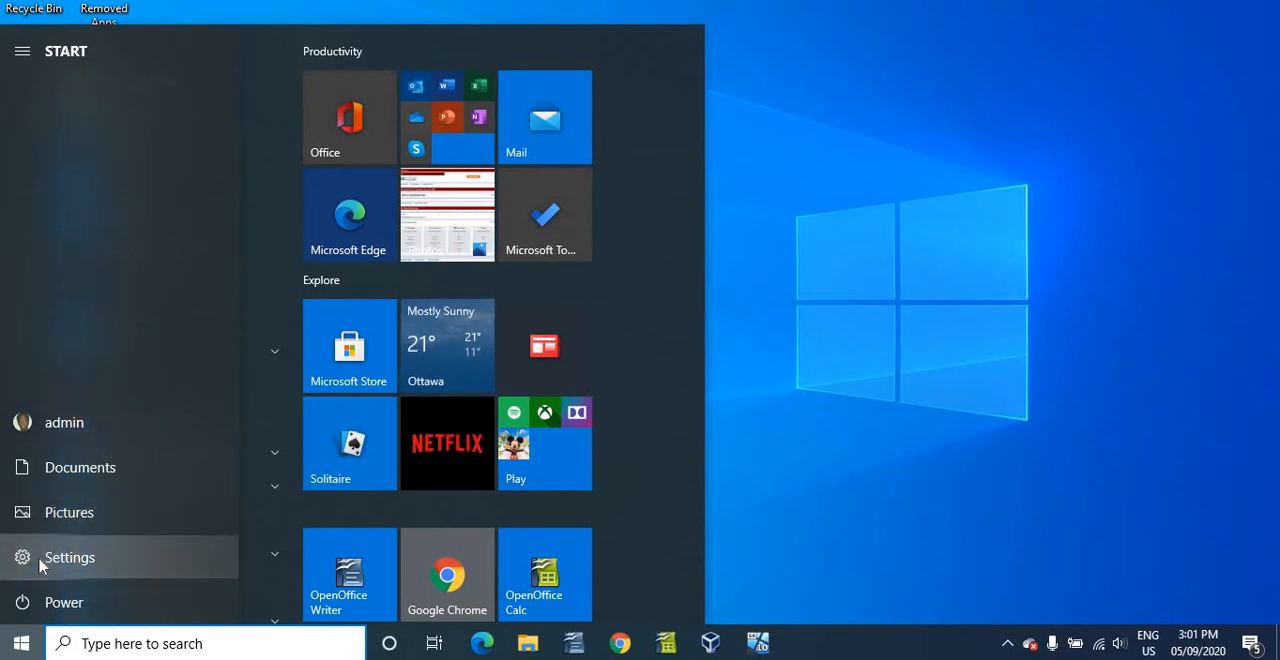
{"action": "left_click", "coordinate": [41, 564]}
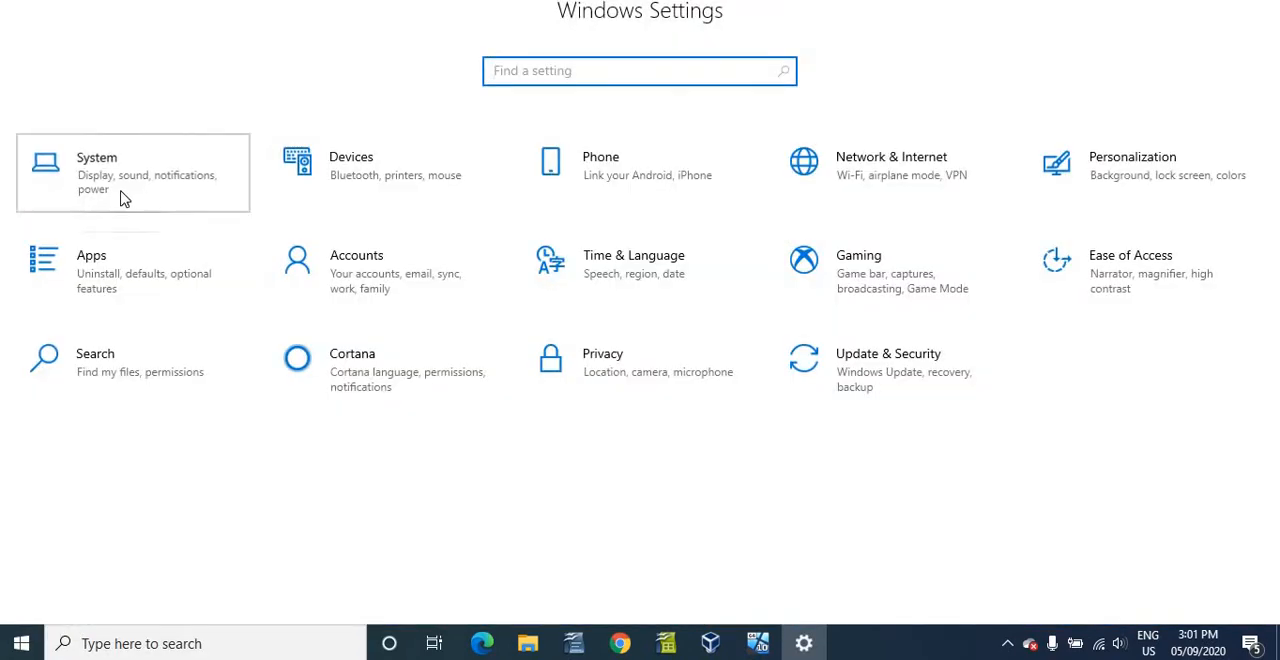
{"action": "left_click", "coordinate": [122, 198]}
{"action": "left_click", "coordinate": [134, 228]}
{"action": "scroll", "coordinate": [200, 350], "scroll_direction": "down", "scroll_amount": 3}
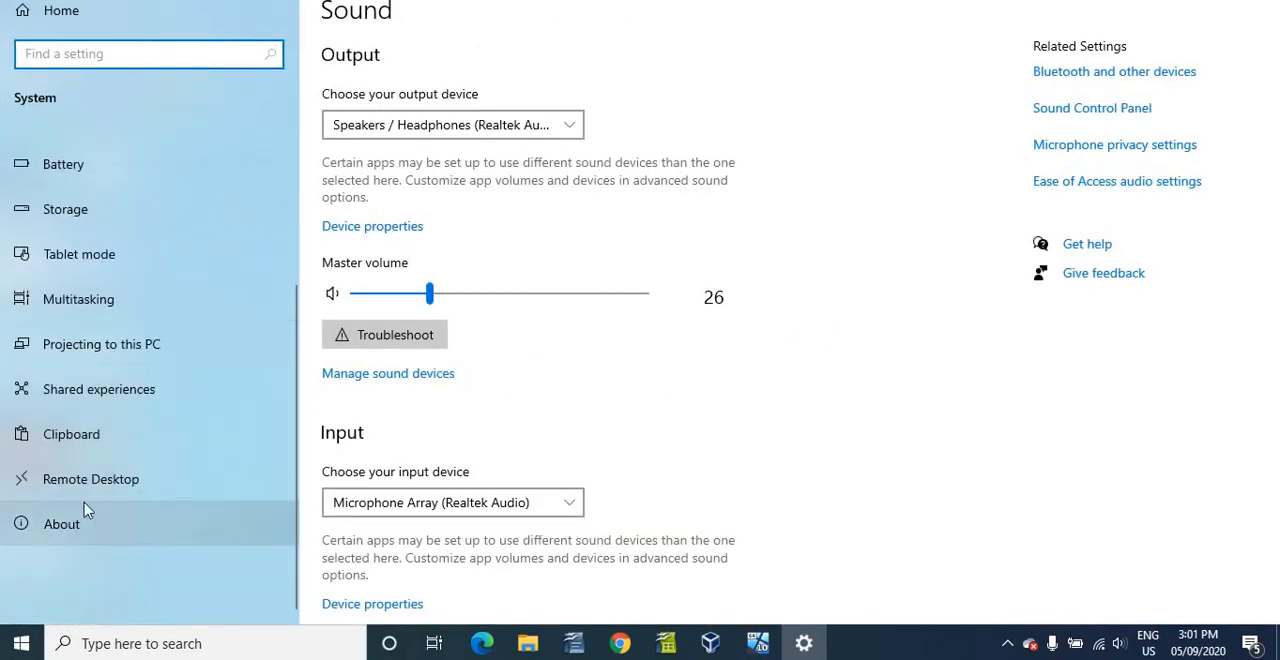
{"action": "left_click", "coordinate": [106, 490]}
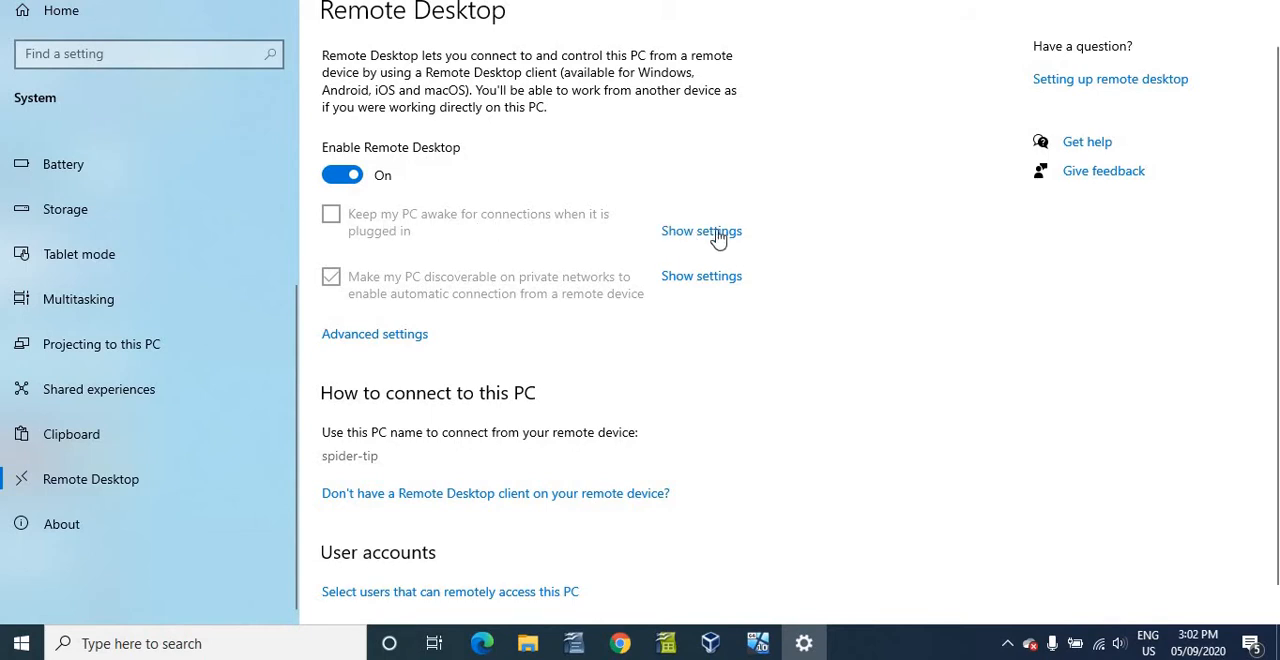
- Check the settings behind Remote Desktop's keep-awake and network-discoverability options on the host PC, and close Settings
{"action": "left_click", "coordinate": [676, 234]}
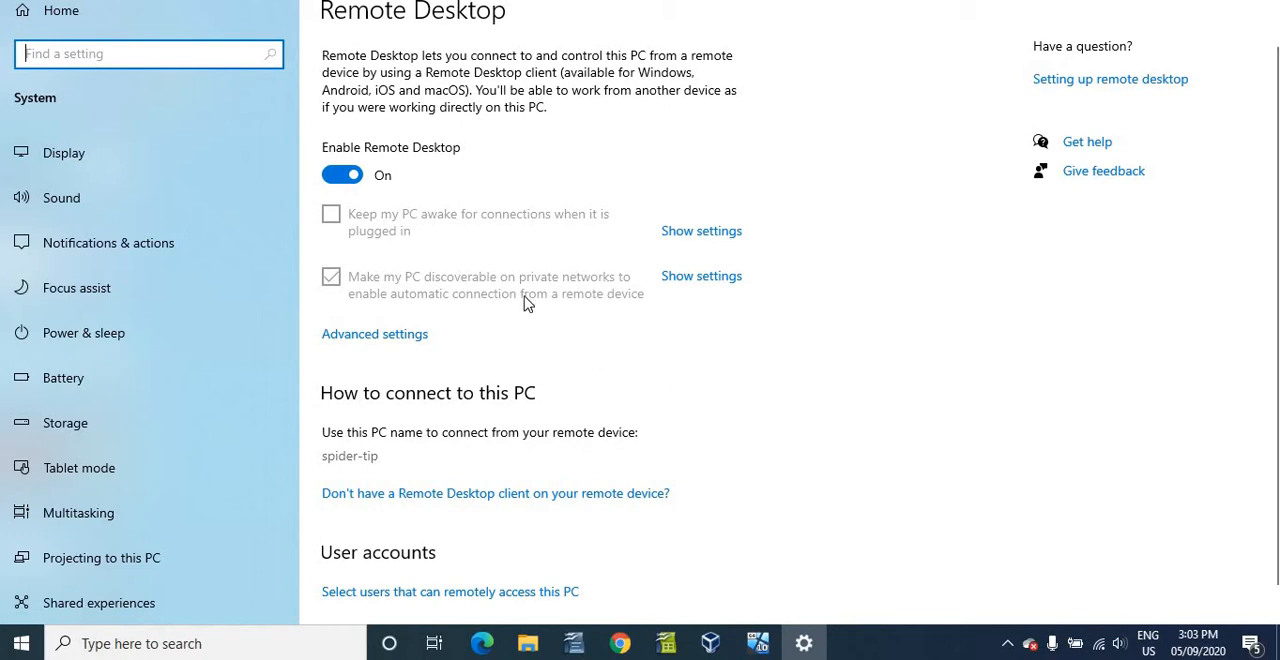
{"action": "left_click", "coordinate": [692, 290]}
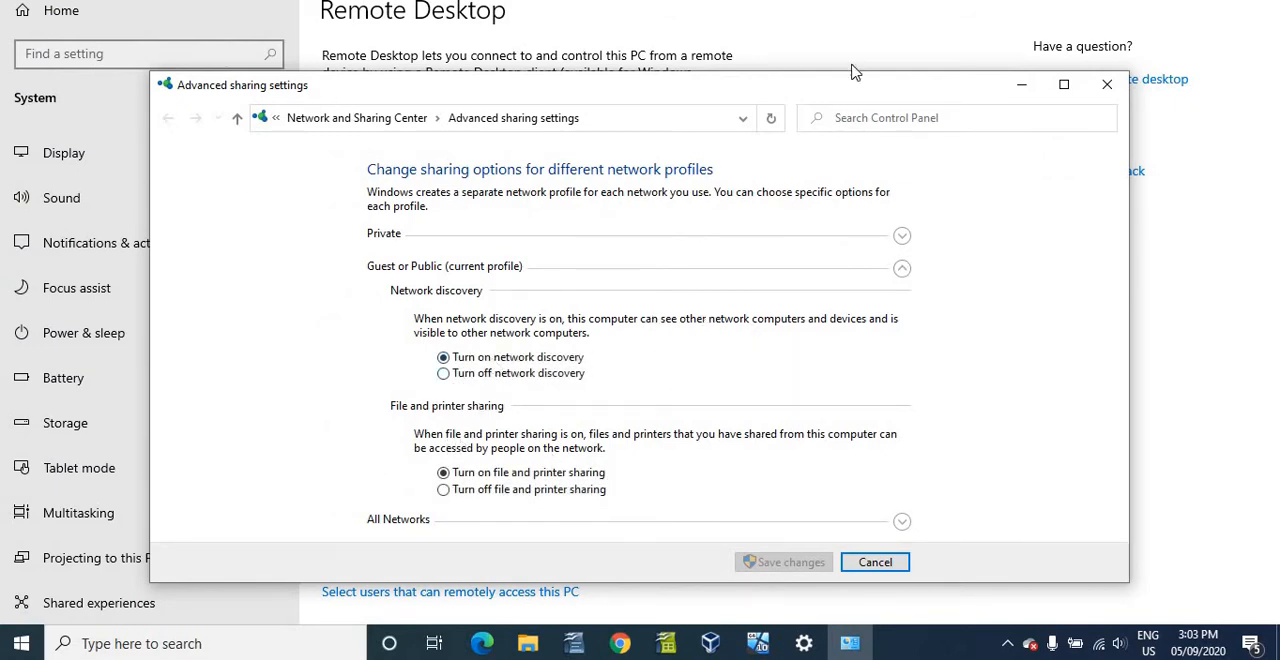
{"action": "left_click", "coordinate": [1107, 84]}
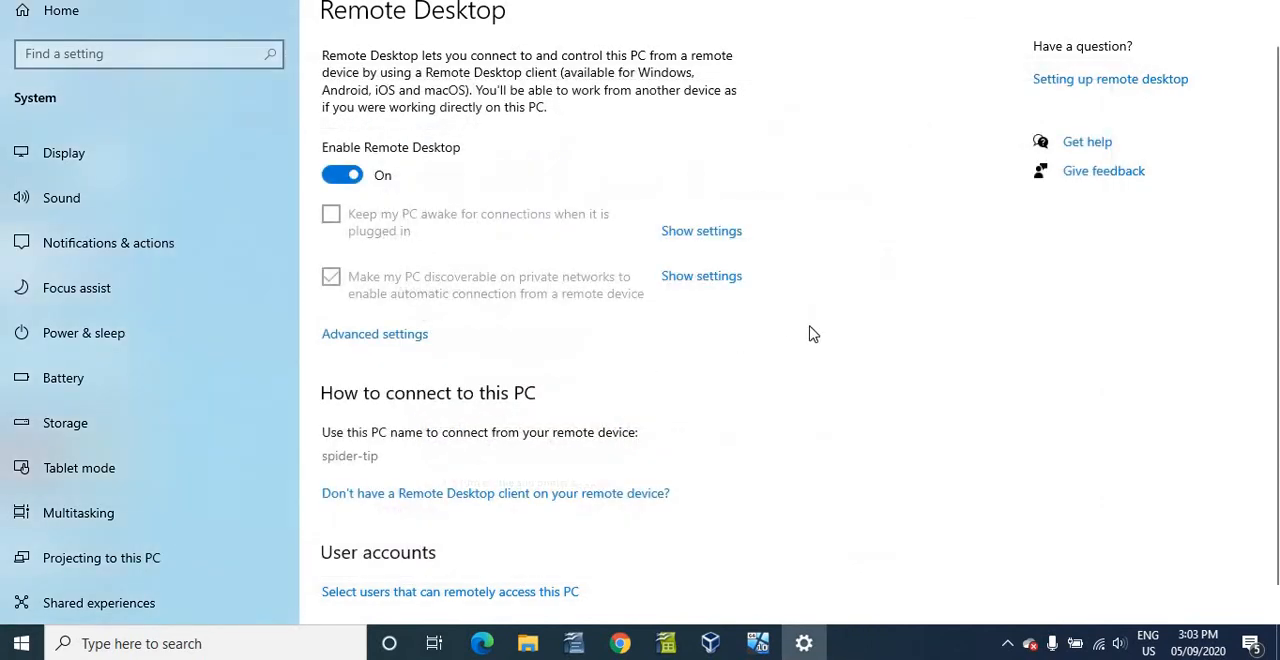
{"action": "scroll", "coordinate": [811, 332], "scroll_direction": "down", "scroll_amount": 2}
{"action": "scroll", "coordinate": [811, 332], "scroll_direction": "up", "scroll_amount": 1}
{"action": "left_click", "coordinate": [1257, 1]}
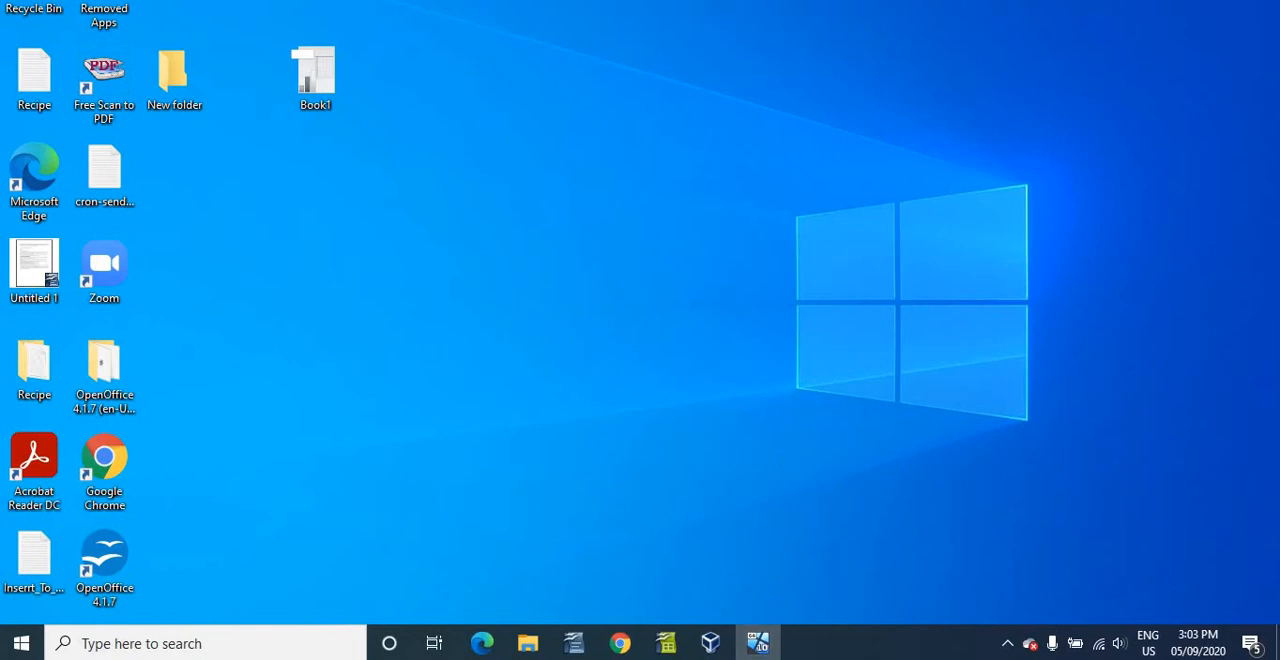
- Bring up the running Win-10 virtual machine's sign-in screen, dismiss the mouse pointer integration notice, and enlarge the window
{"action": "left_click_drag", "start_coordinate": [137, 519], "coordinate": [534, 34]}
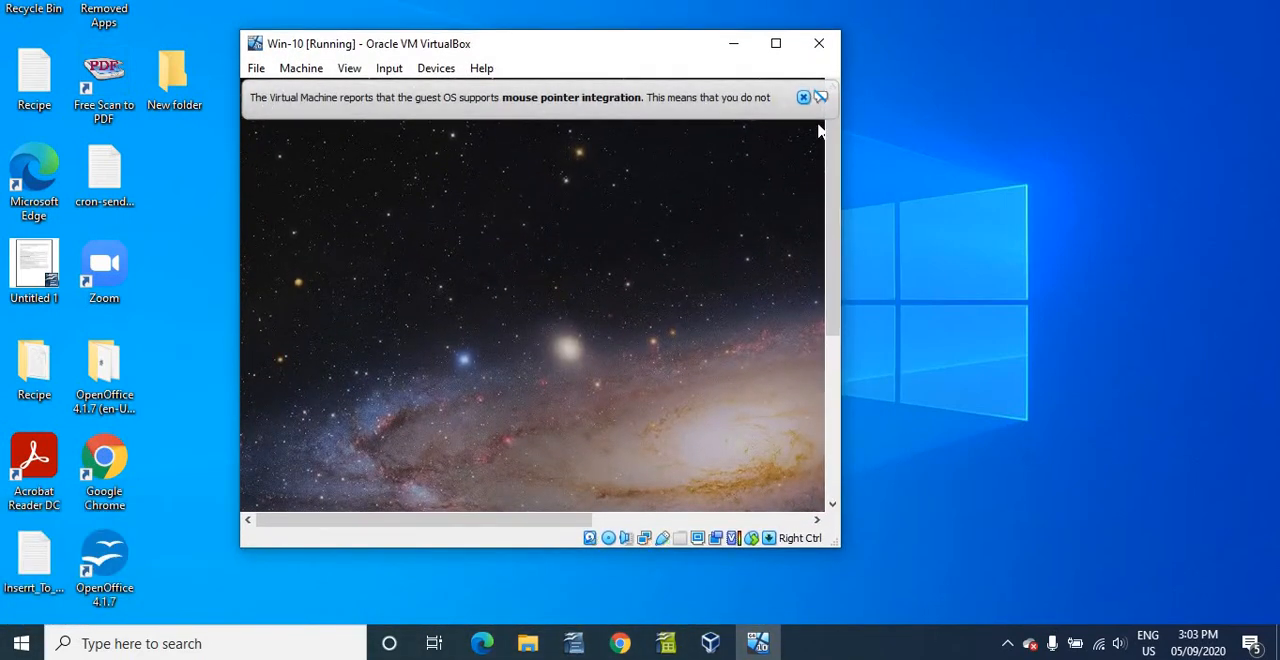
{"action": "left_click", "coordinate": [805, 96]}
{"action": "left_click", "coordinate": [643, 304]}
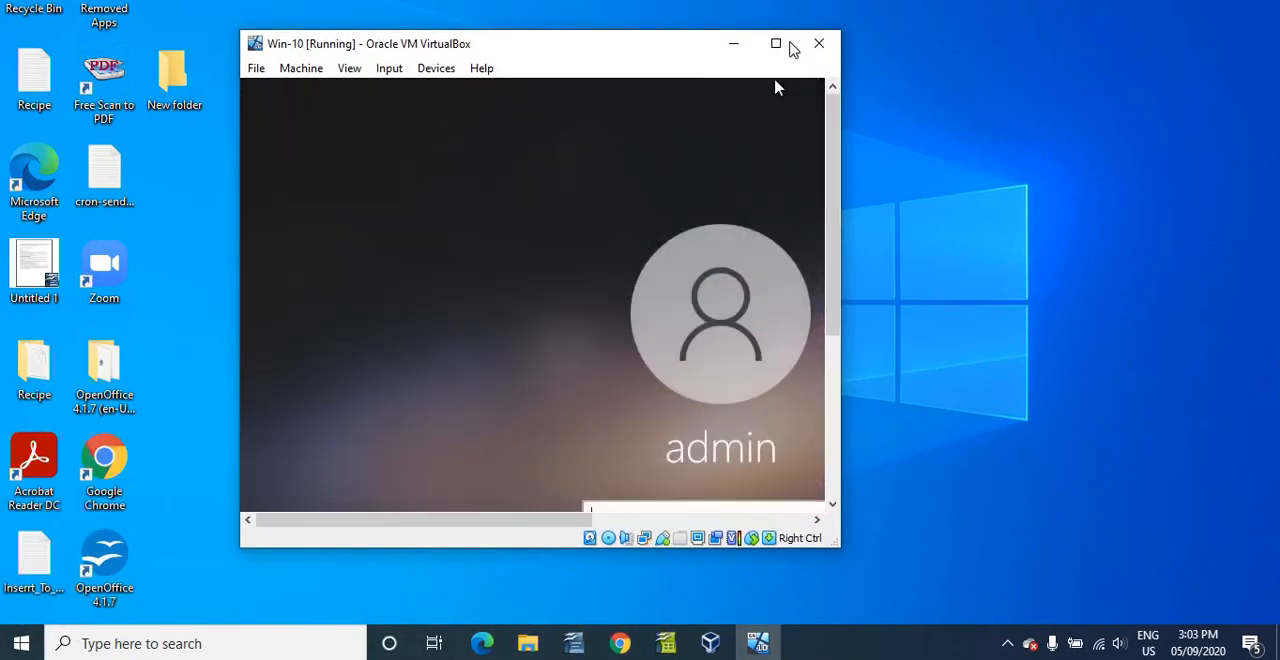
{"action": "left_click_drag", "start_coordinate": [836, 545], "coordinate": [1170, 620]}
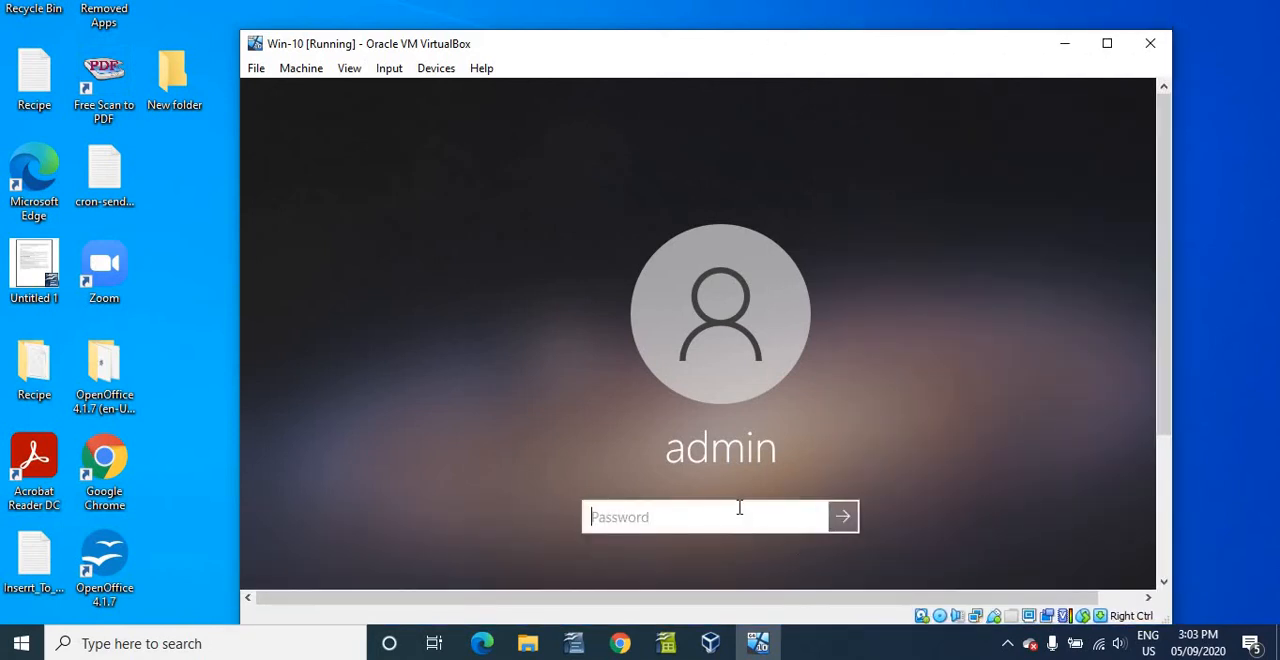
- Sign in to the virtual machine's admin account by entering the account password
{"action": "type", "text": "••"}
{"action": "key", "text": "Return"}
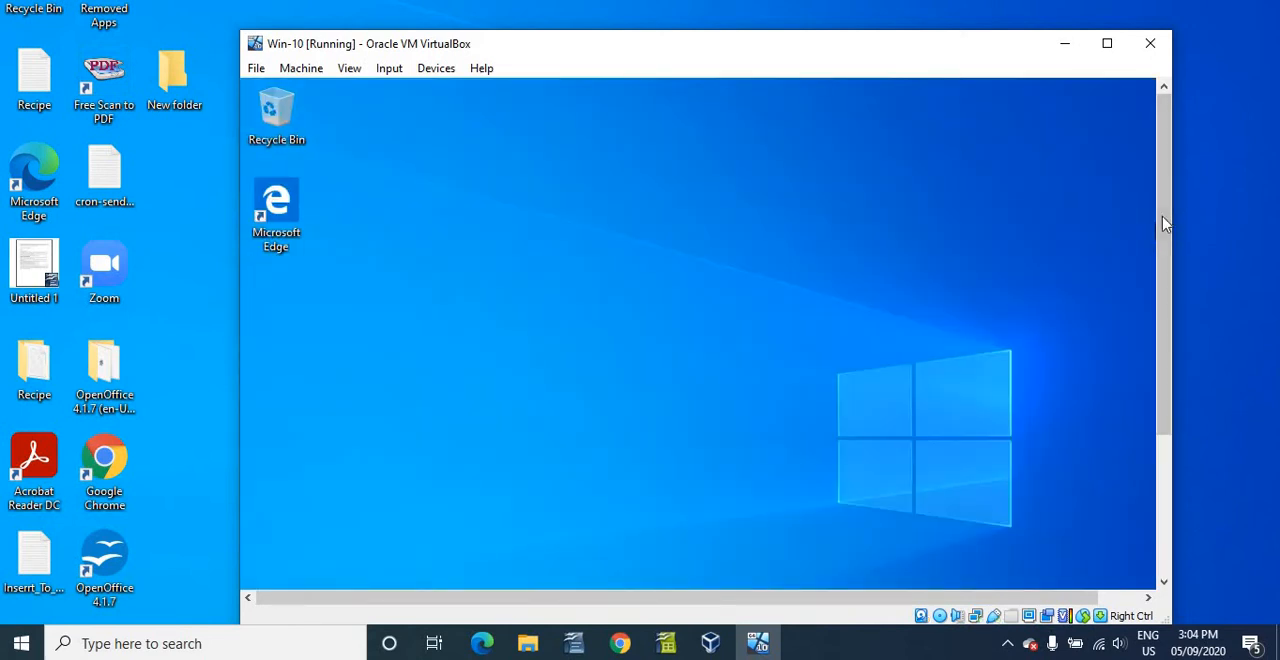
{"action": "left_click_drag", "start_coordinate": [1163, 224], "coordinate": [1160, 400]}
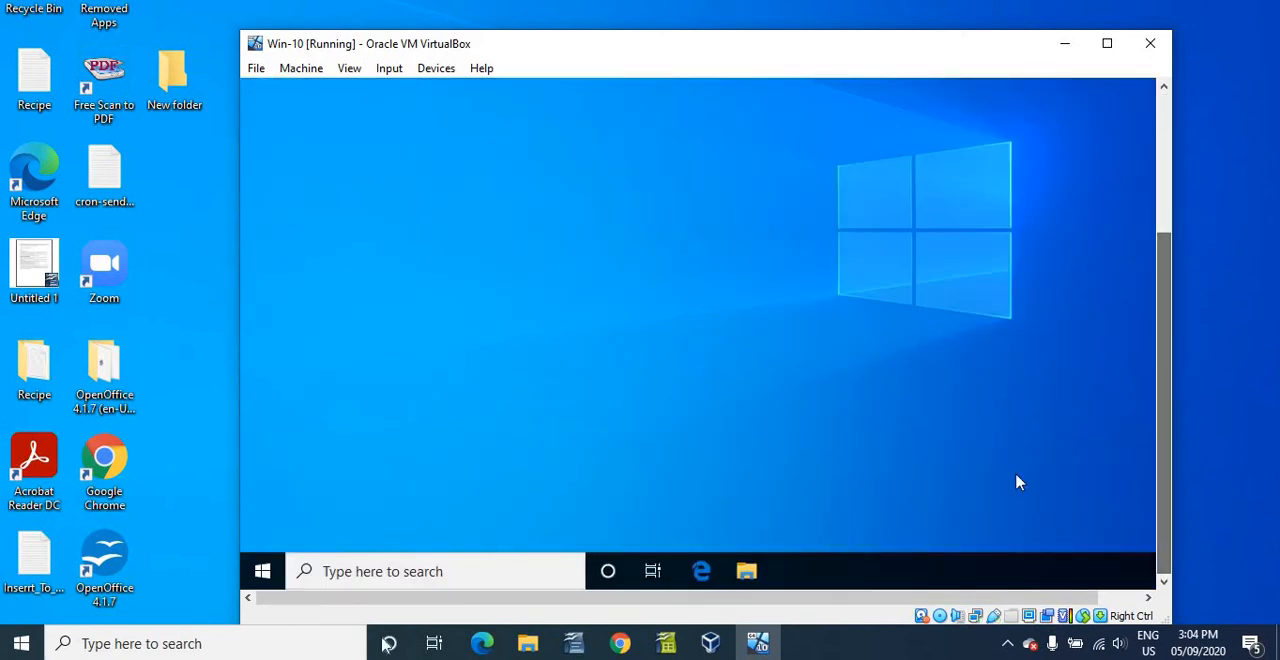
- Open the Remote Desktop page in the virtual machine's Windows system settings
{"action": "left_click", "coordinate": [270, 576]}
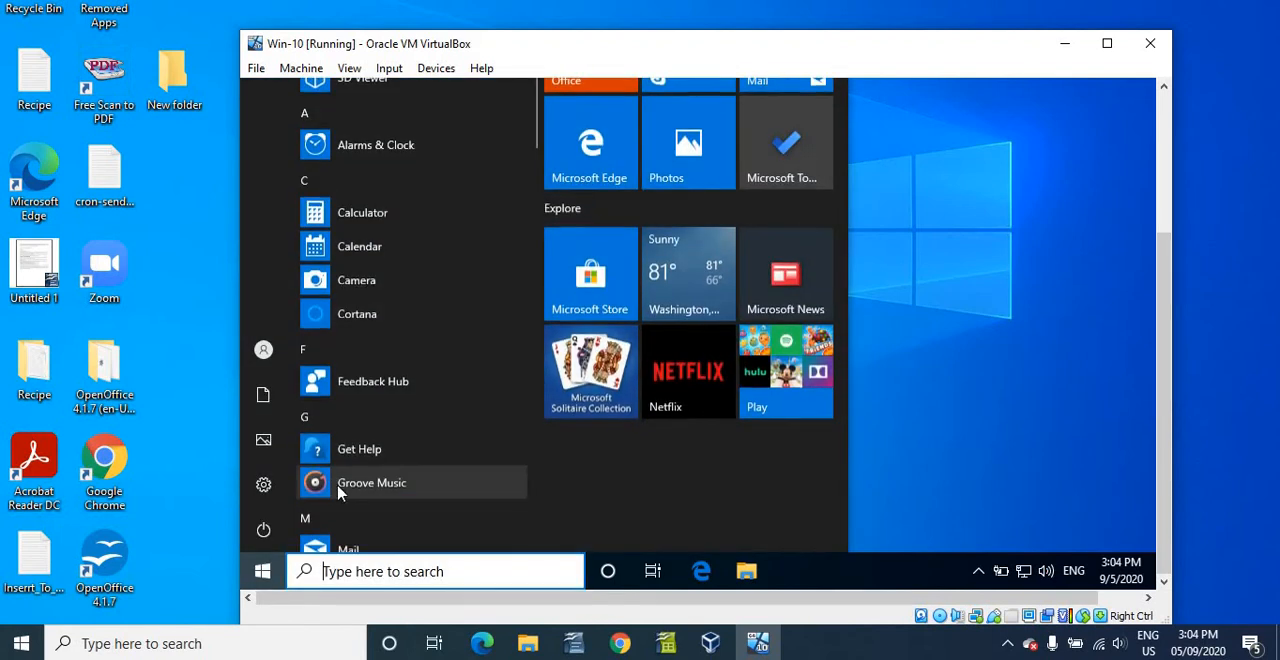
{"action": "mouse_move", "coordinate": [258, 502]}
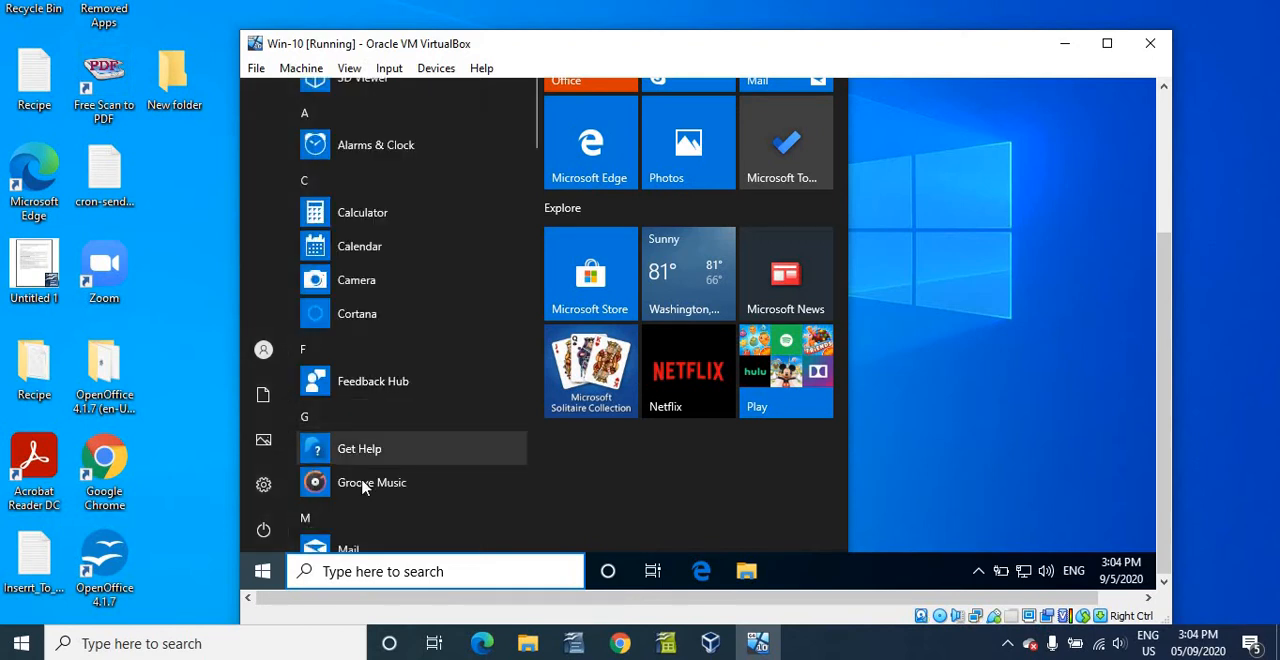
{"action": "left_click", "coordinate": [264, 487]}
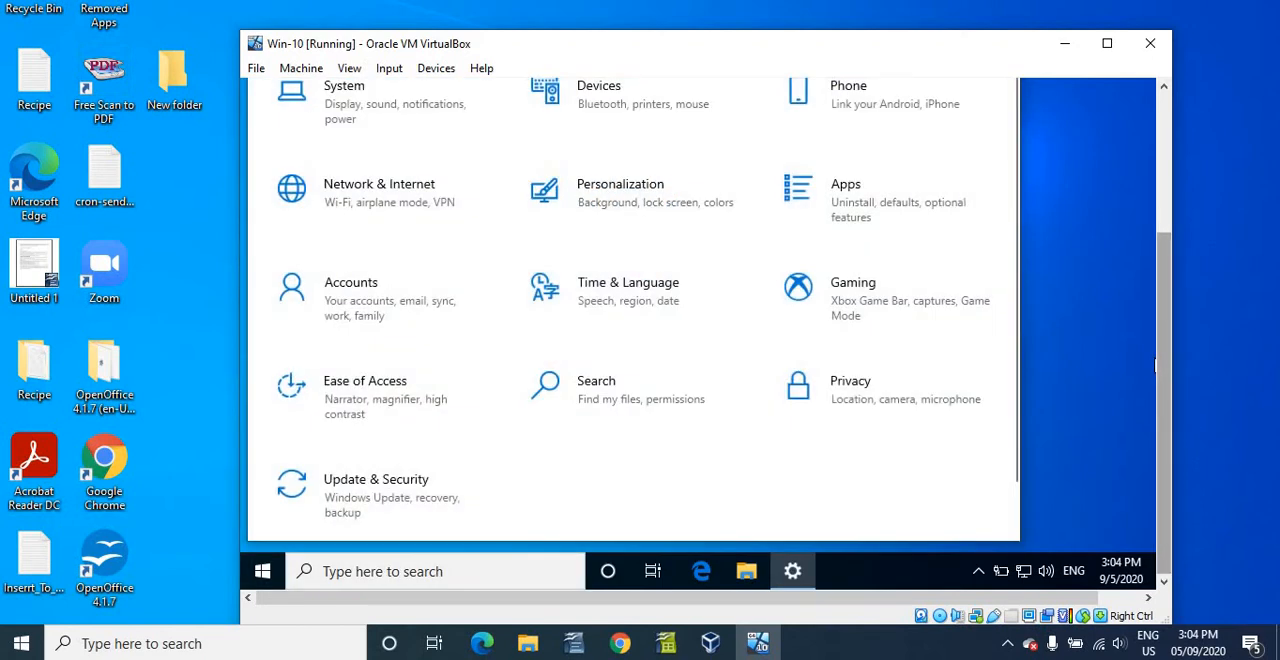
{"action": "left_click_drag", "start_coordinate": [1164, 302], "coordinate": [1164, 165]}
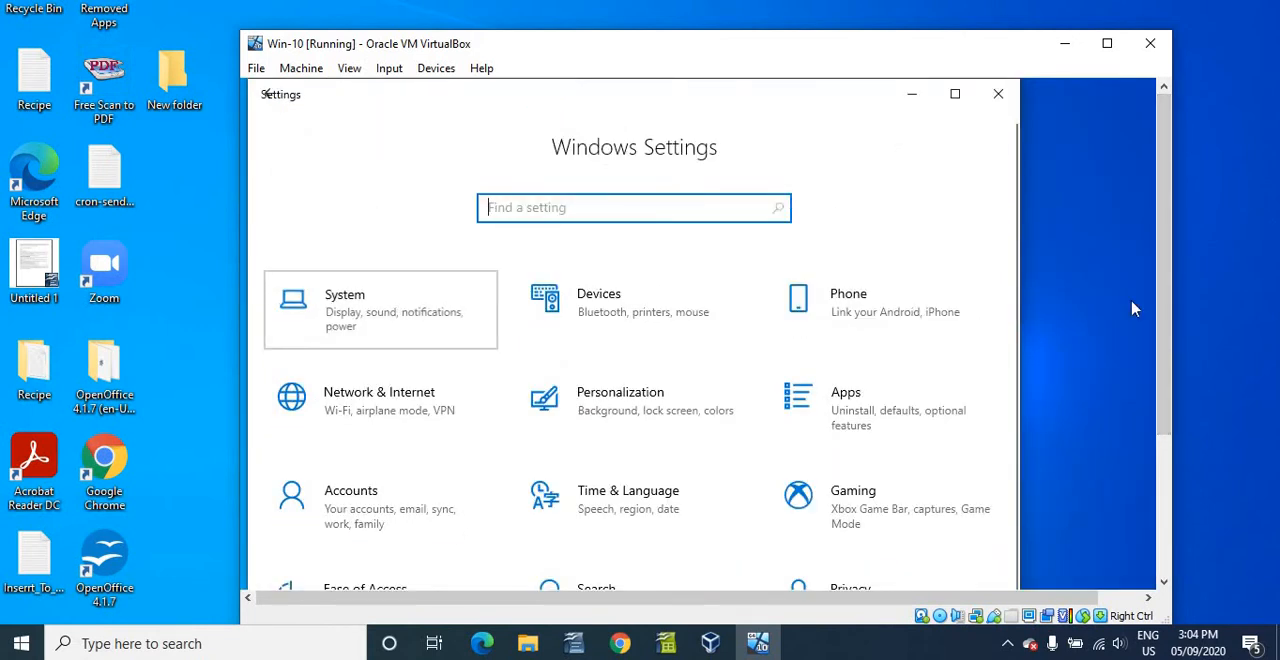
{"action": "left_click", "coordinate": [360, 308]}
{"action": "scroll", "coordinate": [1154, 300], "scroll_direction": "down", "scroll_amount": 3}
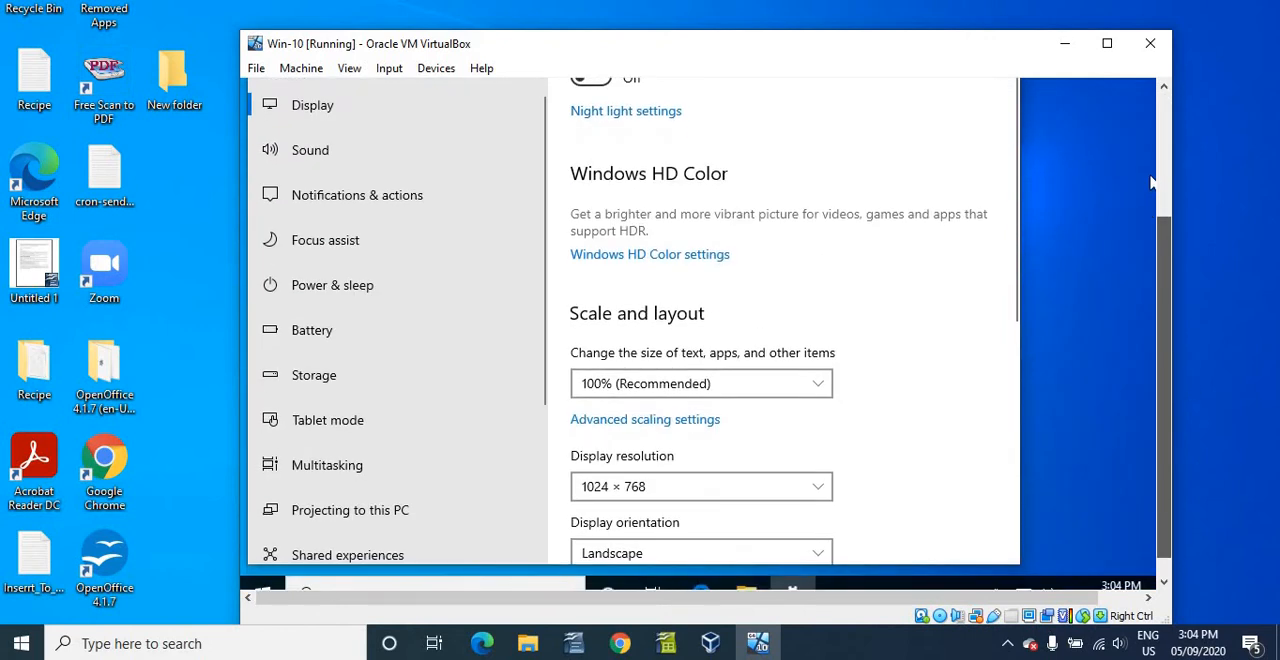
{"action": "scroll", "coordinate": [462, 320], "scroll_direction": "down", "scroll_amount": 3}
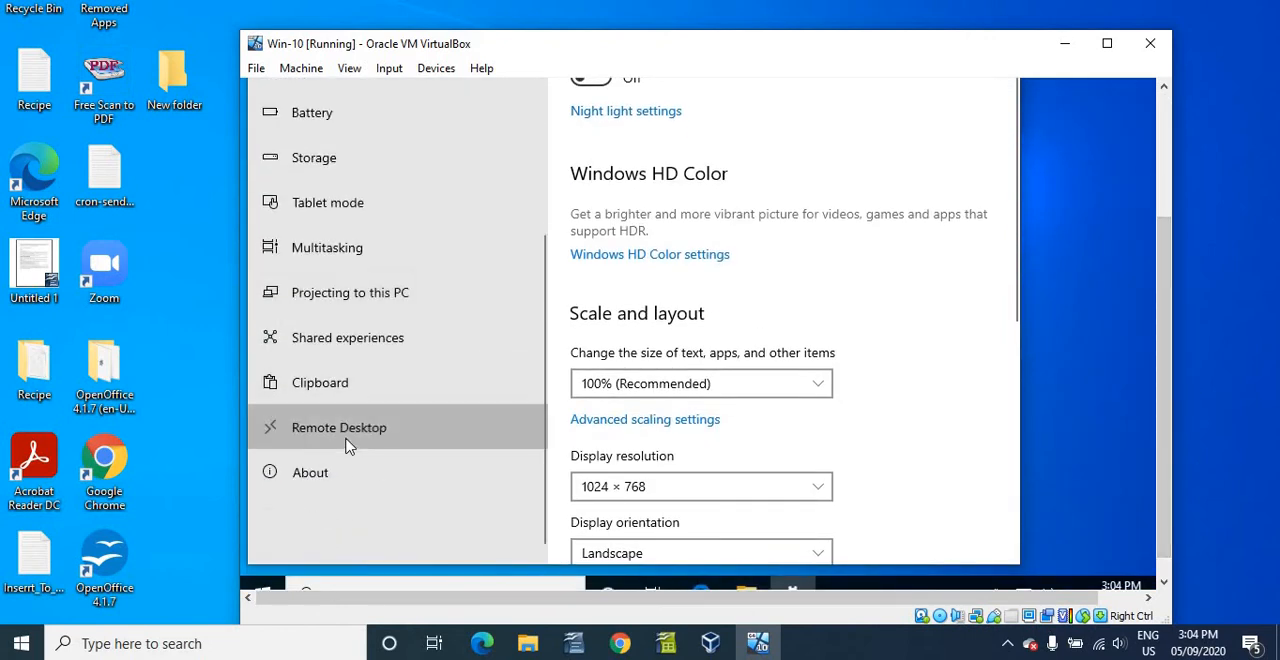
{"action": "left_click", "coordinate": [425, 420]}
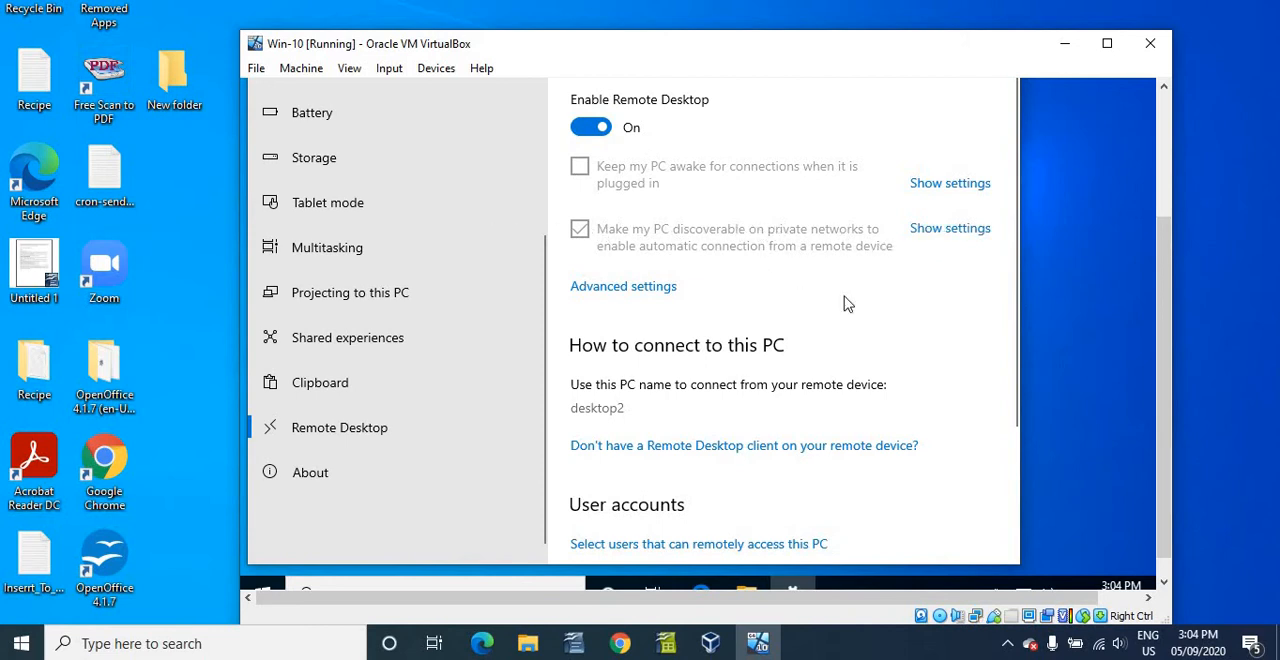
- Examine the network discovery and file sharing options in the virtual machine's advanced sharing settings, and close the settings windows
{"action": "scroll", "coordinate": [850, 240], "scroll_direction": "down", "scroll_amount": 2}
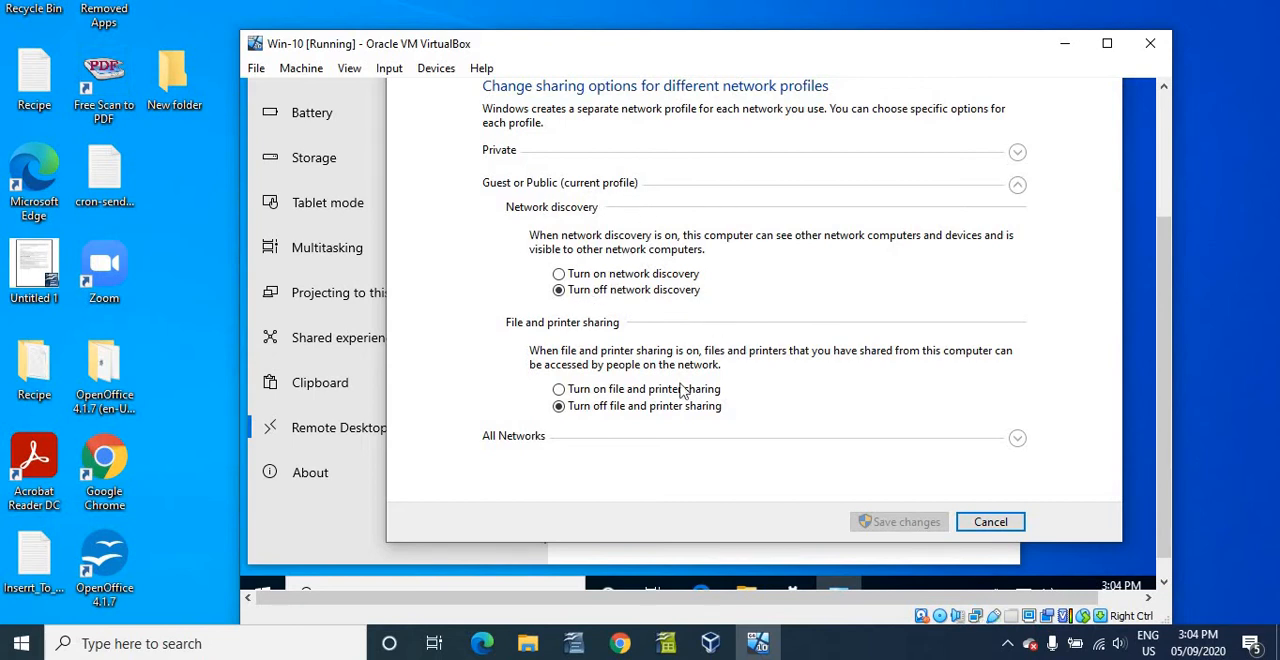
{"action": "left_click_drag", "start_coordinate": [1163, 455], "coordinate": [1149, 258]}
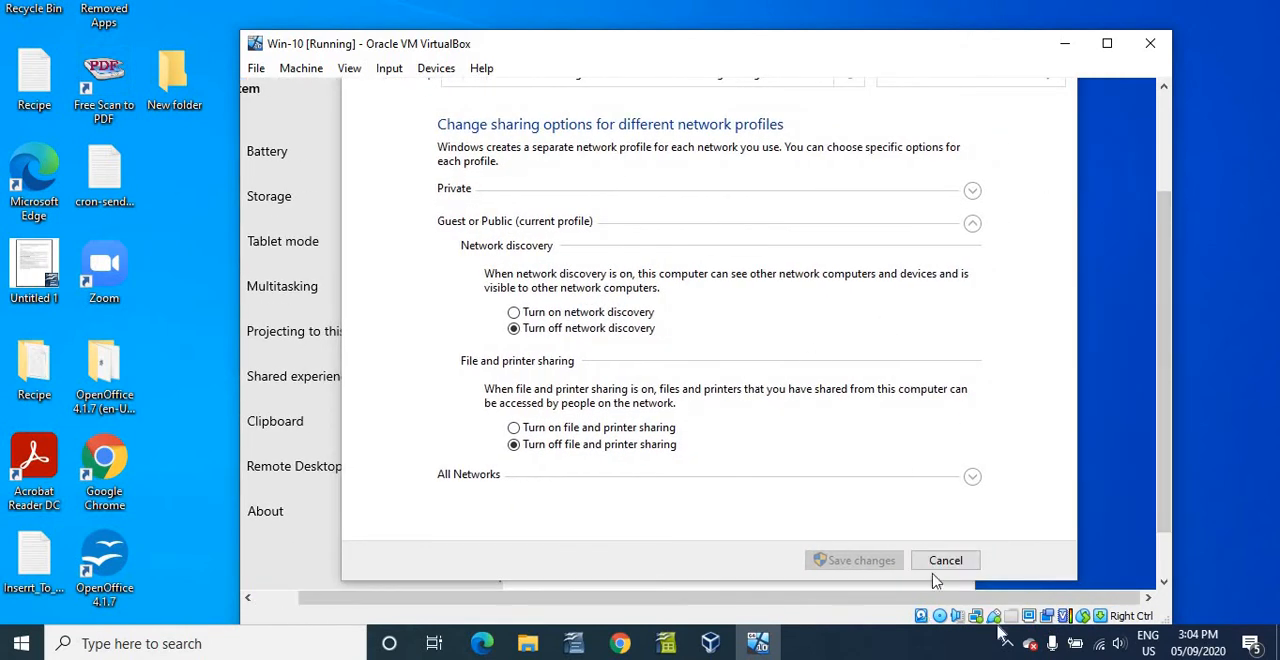
{"action": "left_click_drag", "start_coordinate": [1008, 600], "coordinate": [849, 600]}
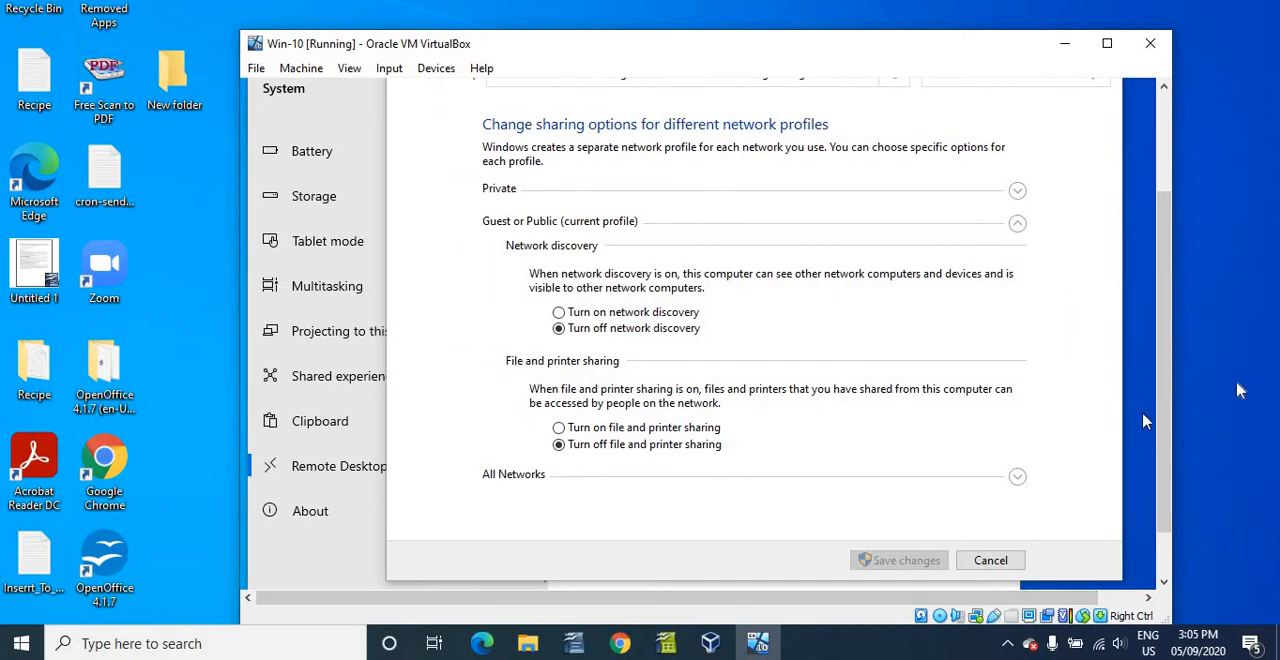
{"action": "left_click_drag", "start_coordinate": [1164, 350], "coordinate": [1159, 302]}
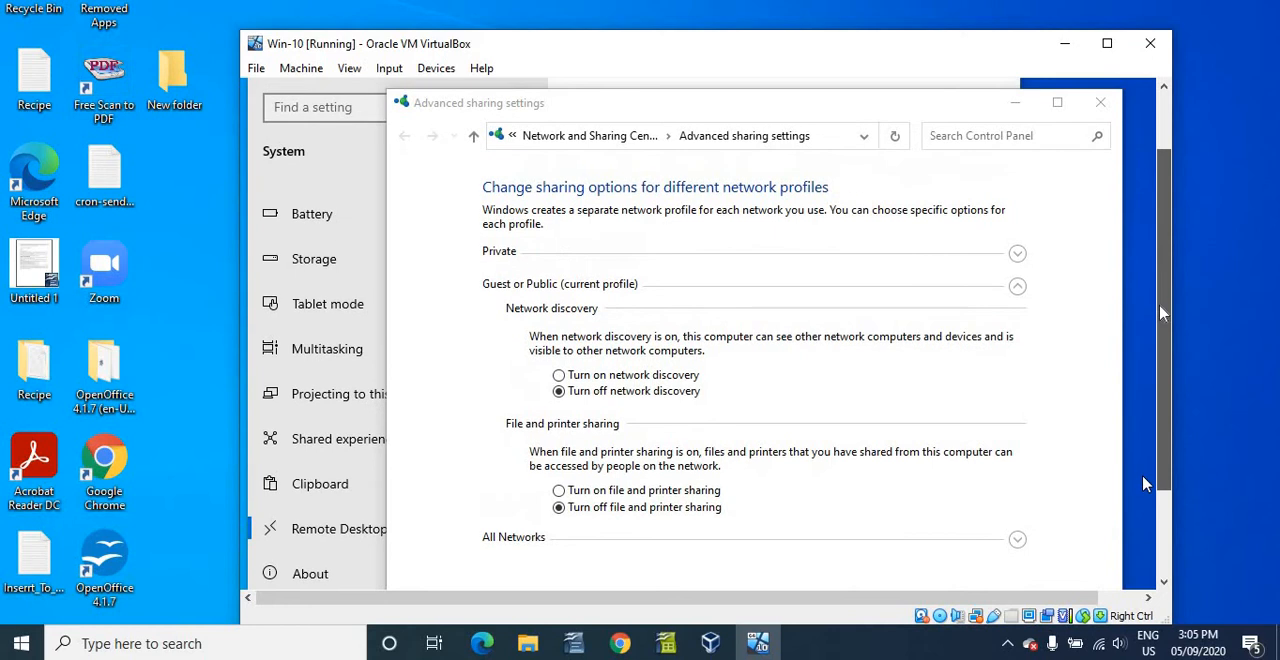
{"action": "left_click", "coordinate": [1101, 104]}
{"action": "left_click_drag", "start_coordinate": [1152, 435], "coordinate": [1180, 405]}
{"action": "left_click", "coordinate": [991, 94]}
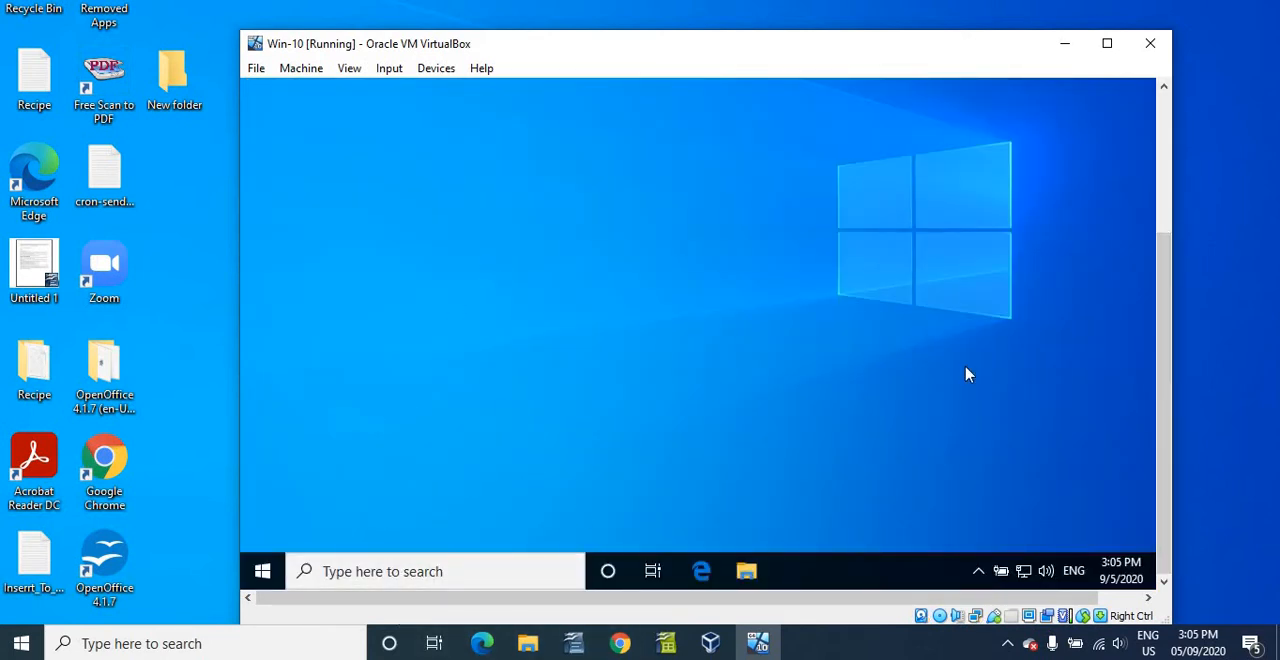
- Search for cmd in the virtual machine and open Command Prompt
{"action": "left_click", "coordinate": [445, 578]}
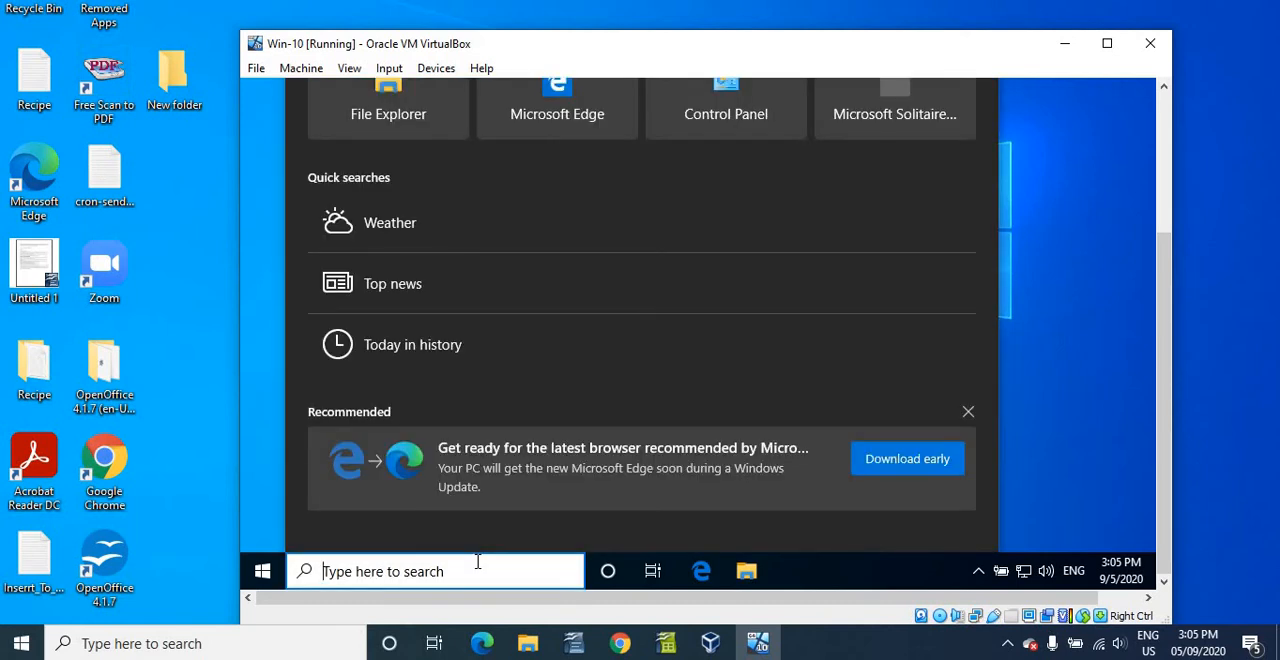
{"action": "type", "text": "c"}
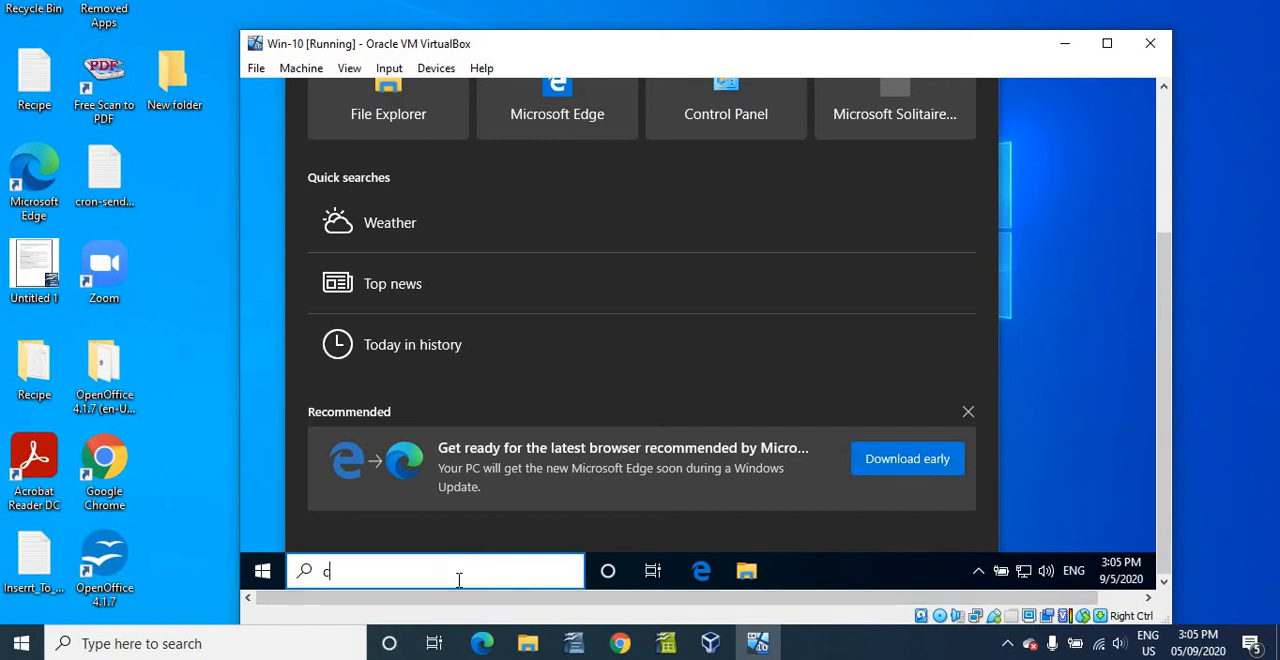
{"action": "type", "text": "md"}
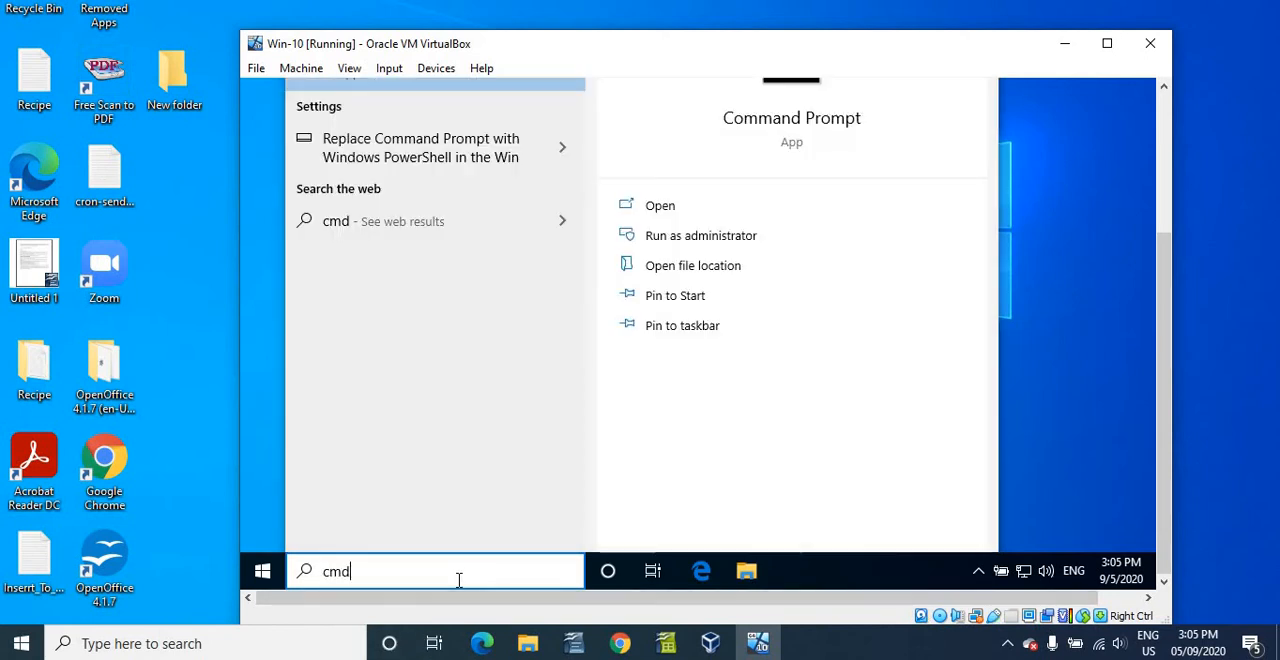
{"action": "key", "text": "Return"}
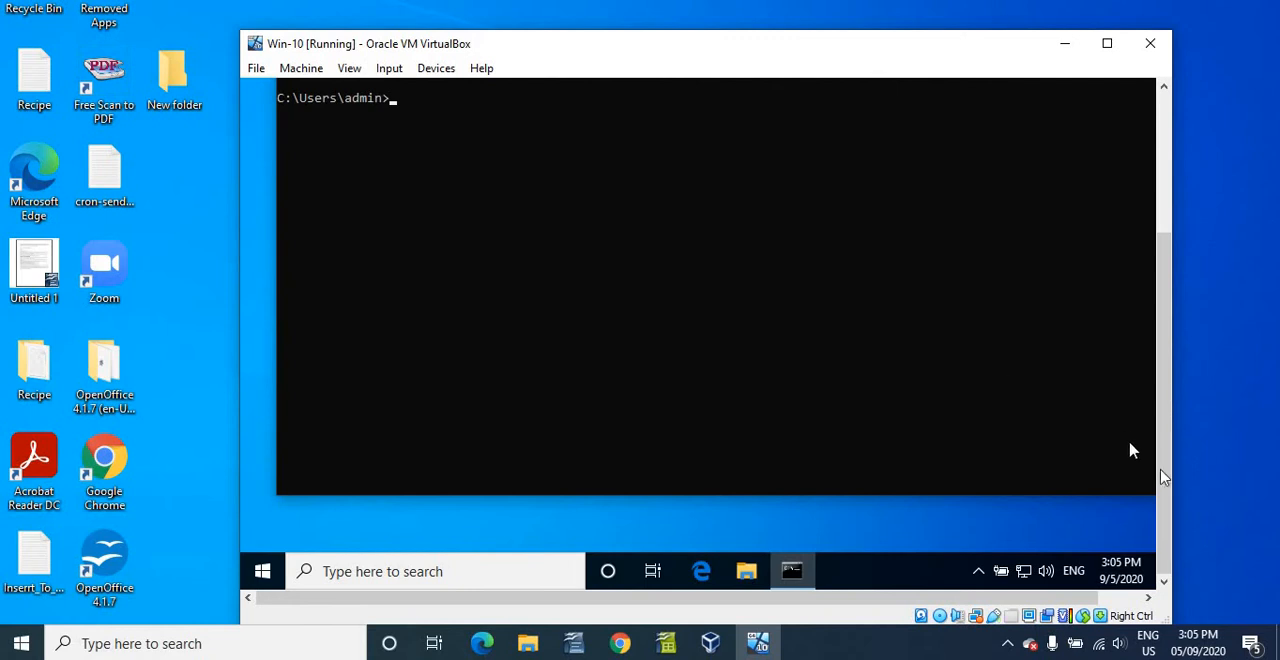
- Run the hostname command in Command Prompt to look up the virtual machine's computer name
{"action": "left_click", "coordinate": [641, 279]}
{"action": "left_click", "coordinate": [633, 310]}
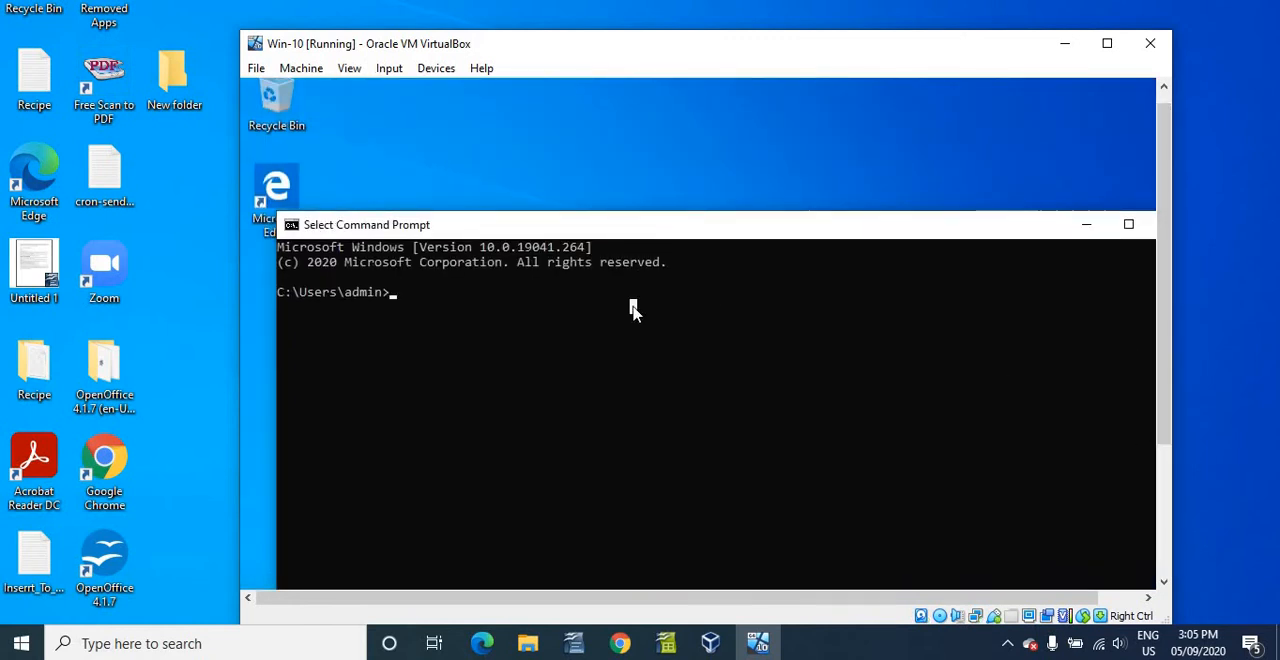
{"action": "type", "text": "j"}
{"action": "type", "text": "os"}
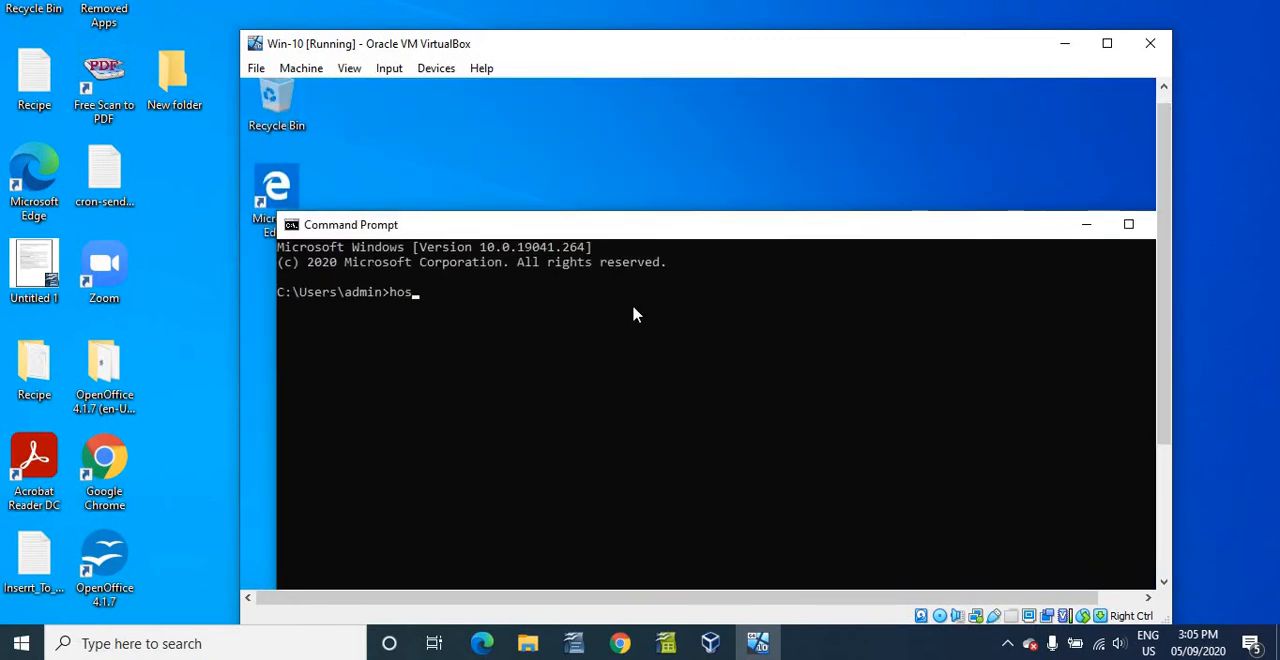
{"action": "type", "text": "tname"}
{"action": "key", "text": "Return"}
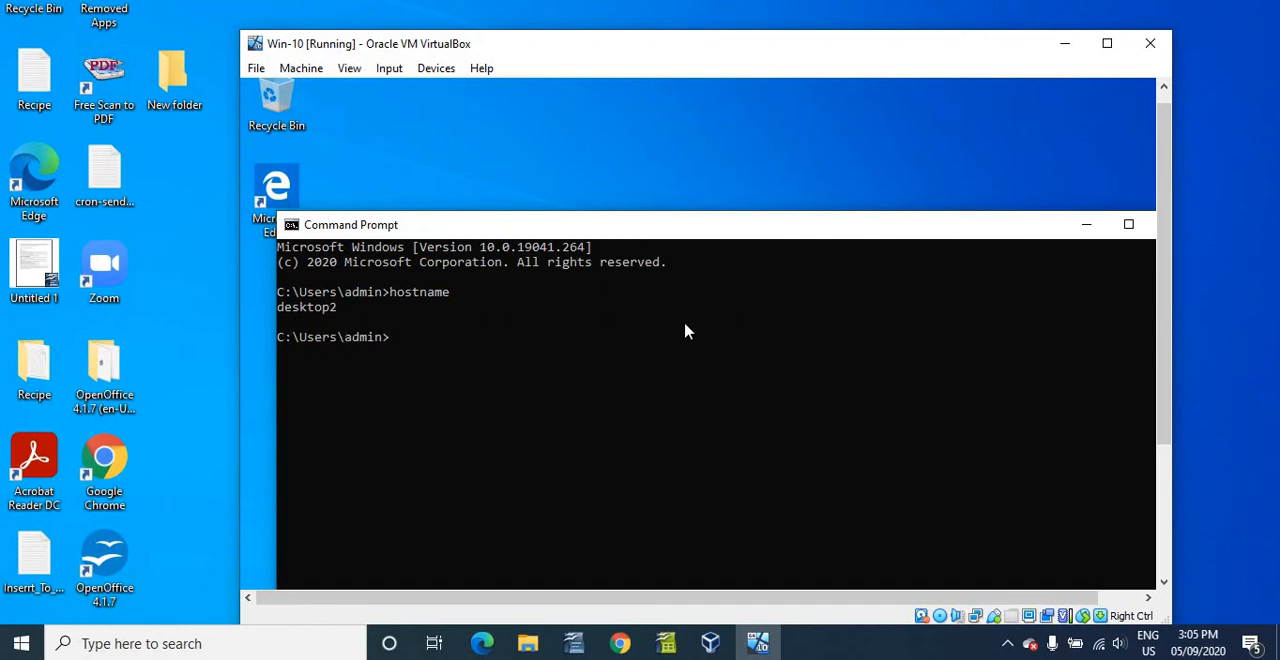
- Run ipconfig in the virtual machine and highlight the IPv4 Address line, declining the incoming phone call
{"action": "type", "text": "ipconfig"}
{"action": "key", "text": "Return"}
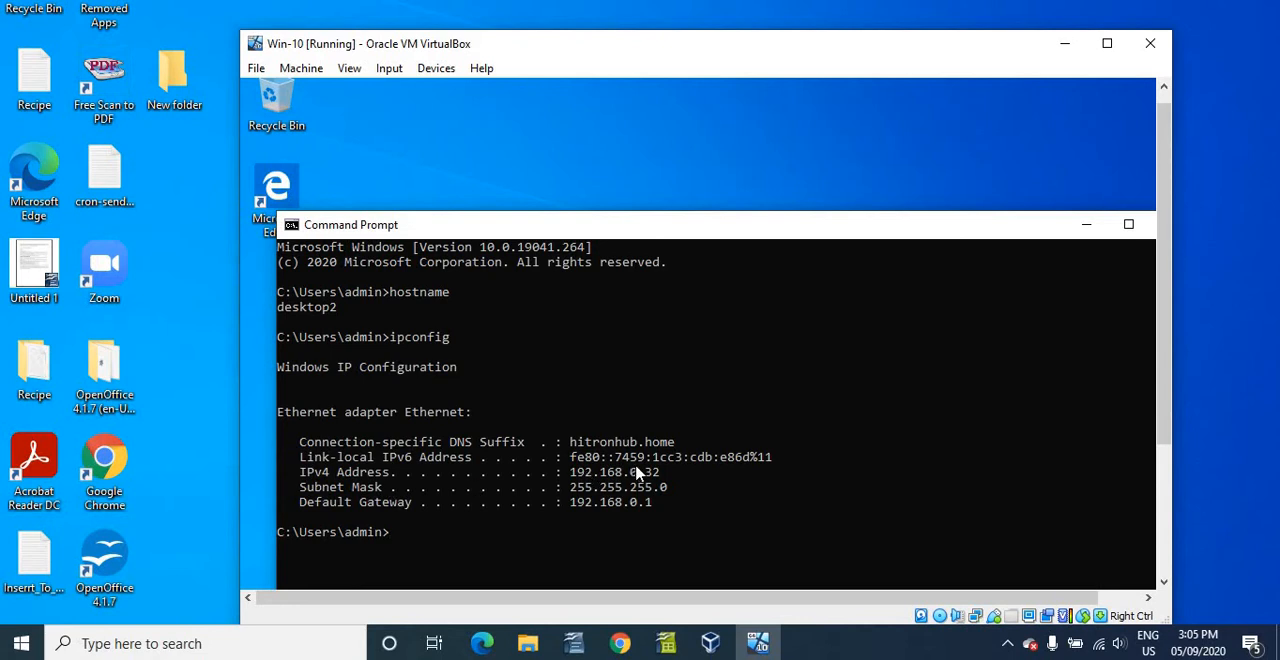
{"action": "left_click_drag", "start_coordinate": [662, 472], "coordinate": [305, 481]}
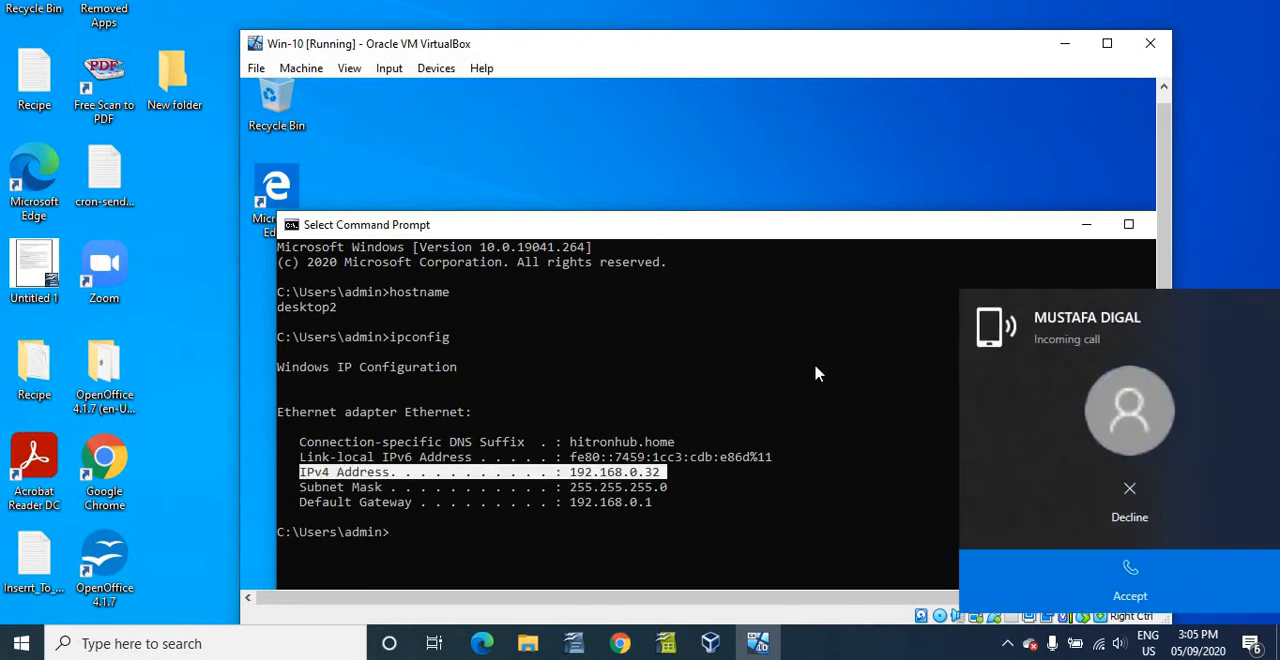
{"action": "left_click", "coordinate": [1093, 500]}
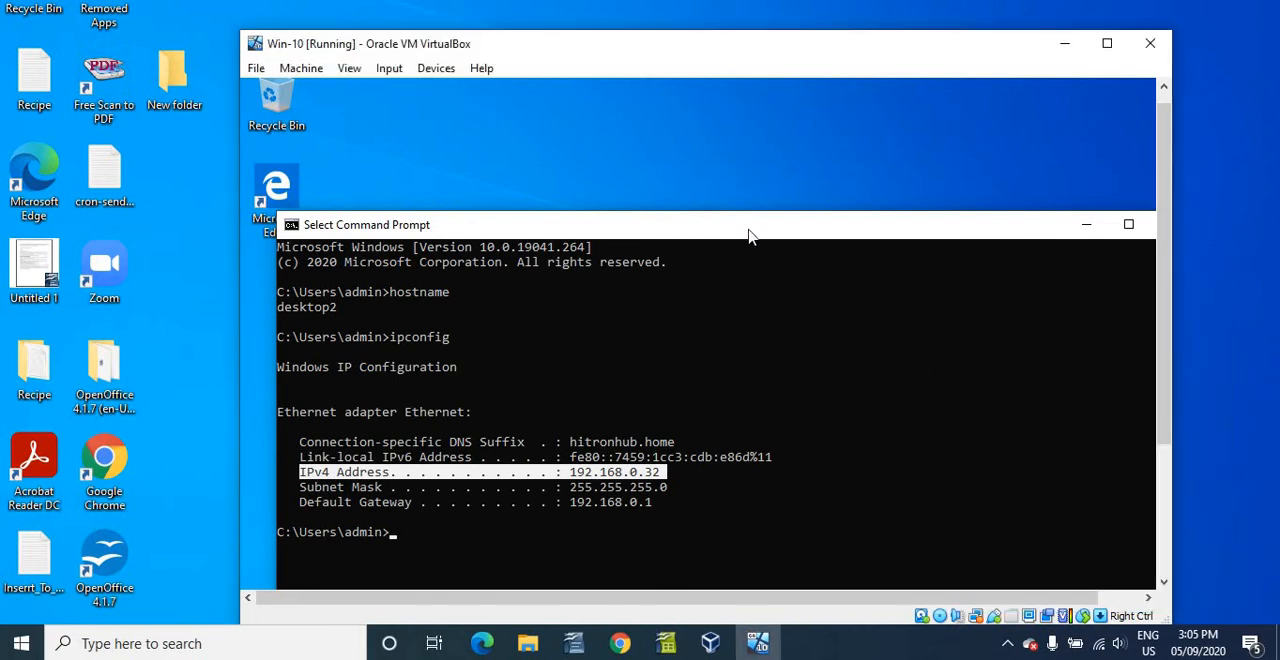
- Minimize Command Prompt in the virtual machine and minimize the virtual machine window to return to the host desktop
{"action": "left_click", "coordinate": [1094, 232]}
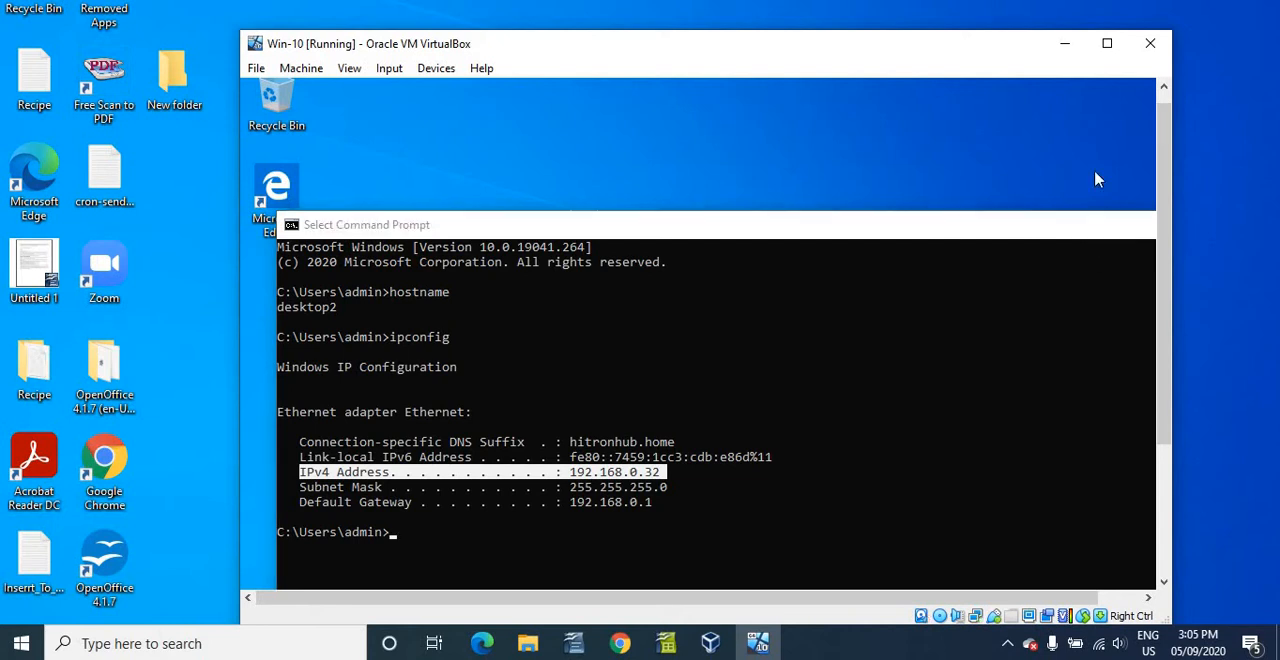
{"action": "left_click", "coordinate": [1066, 47]}
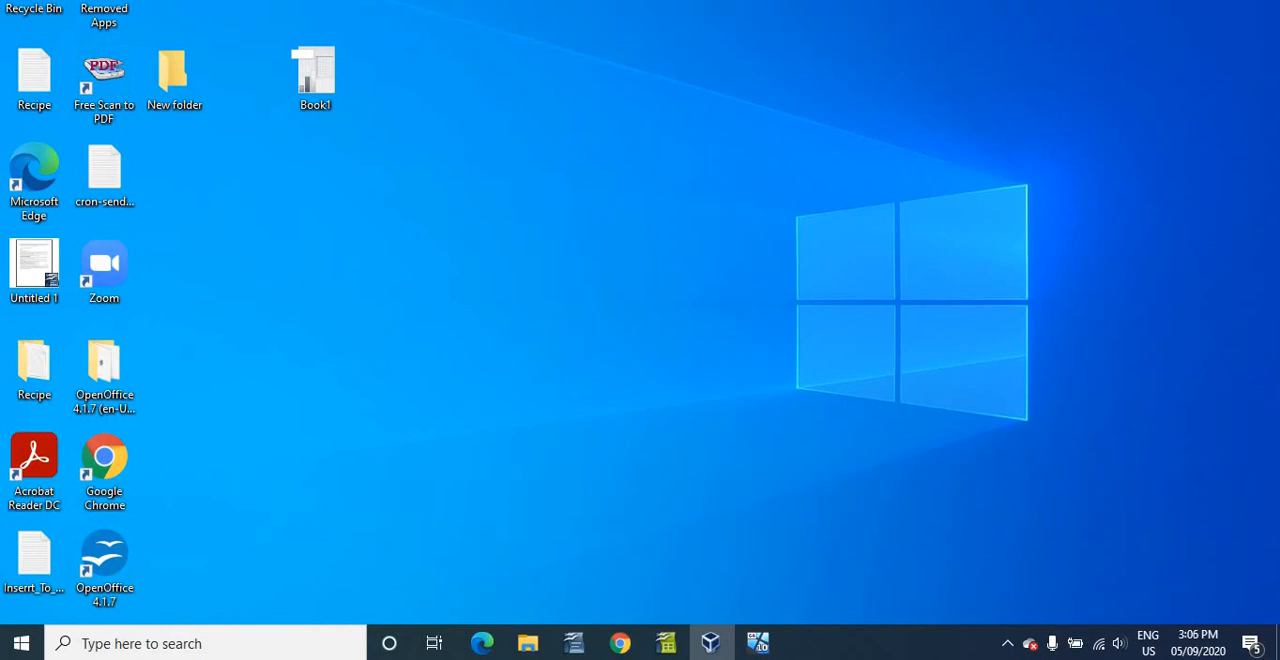
- Search the host PC for mstsc, replace the search with remote, and open Remote Desktop Connection
{"action": "left_click", "coordinate": [153, 644]}
{"action": "type", "text": "ms"}
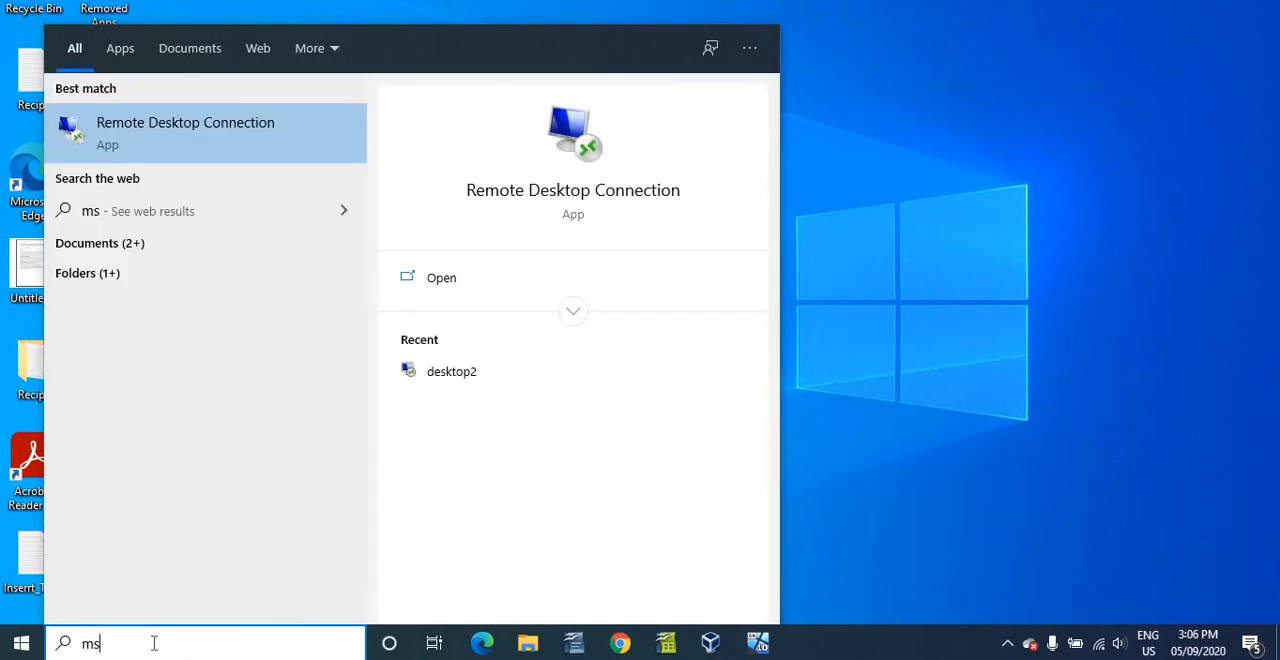
{"action": "type", "text": "tsc"}
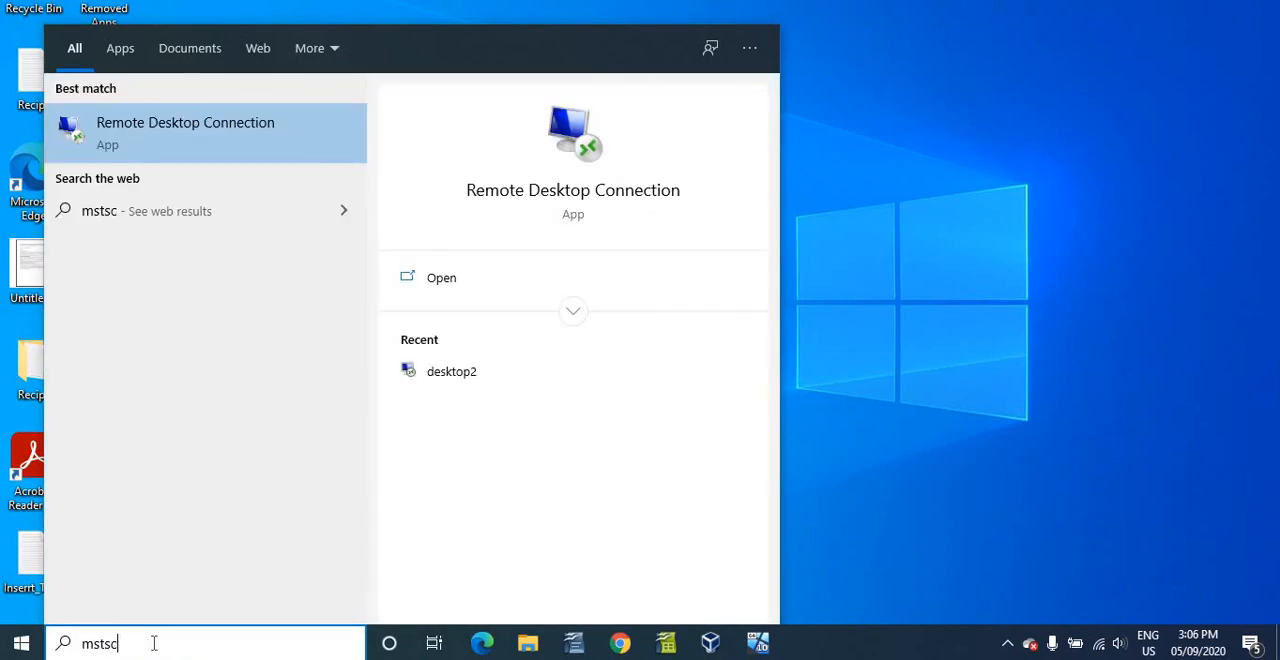
{"action": "left_click", "coordinate": [62, 648]}
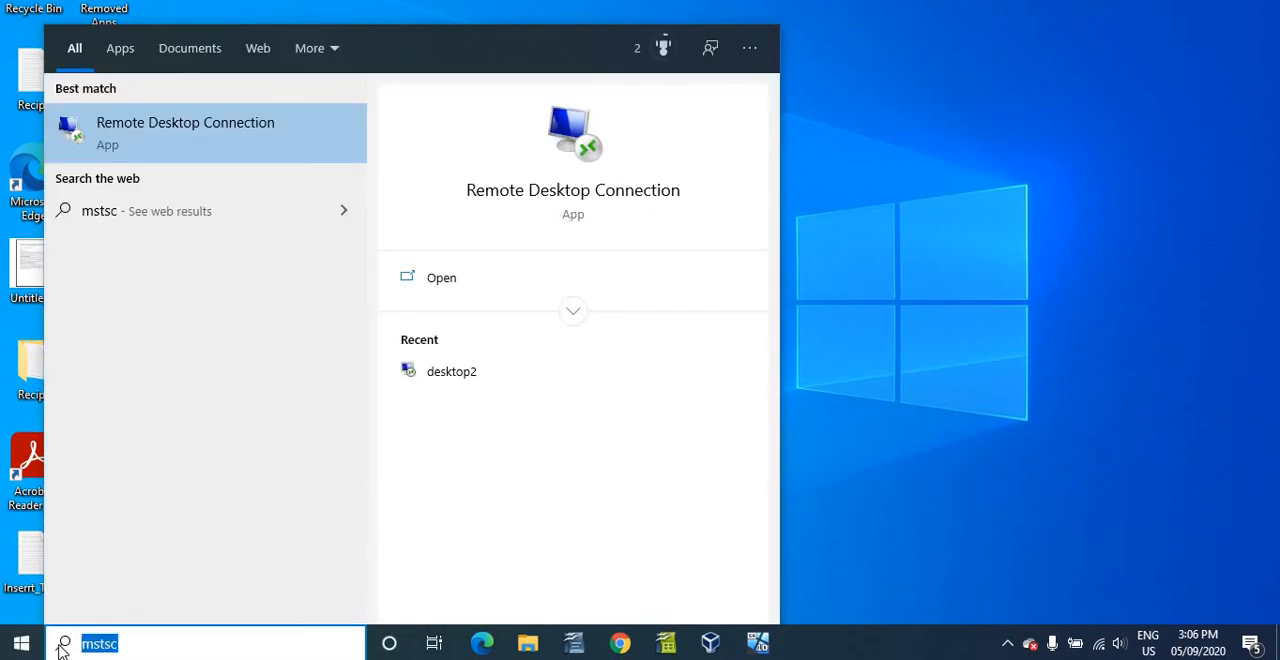
{"action": "key", "text": "BackSpace"}
{"action": "type", "text": "remote"}
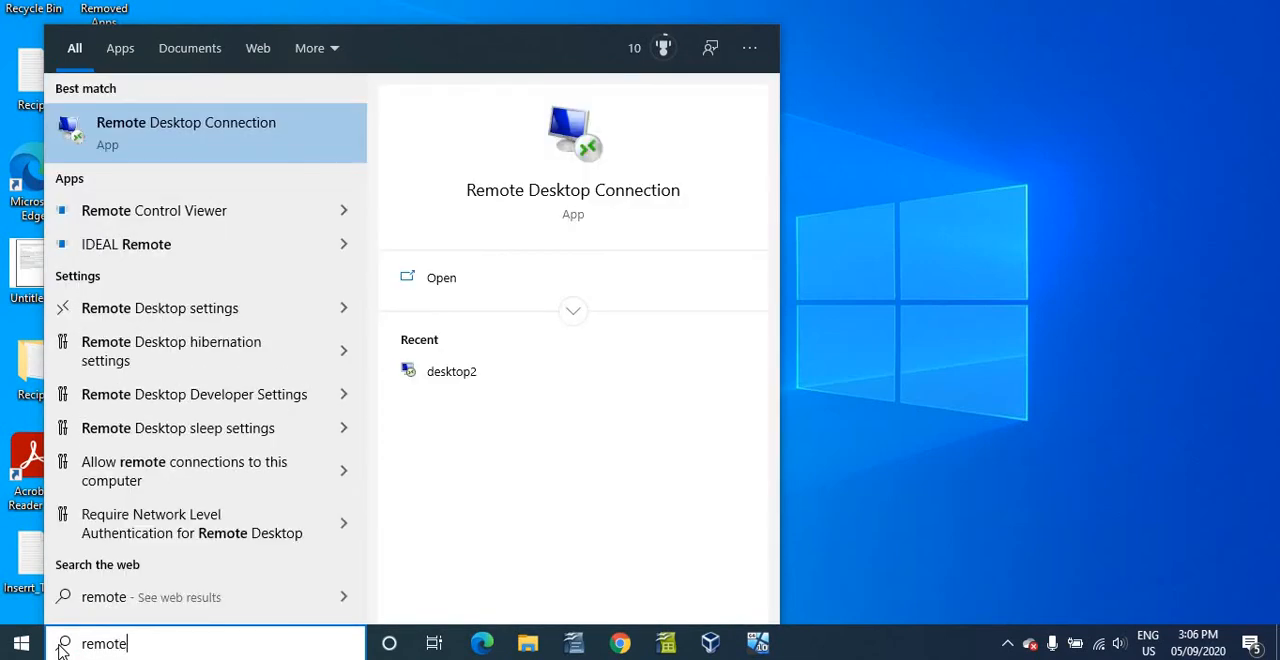
{"action": "left_click", "coordinate": [203, 145]}
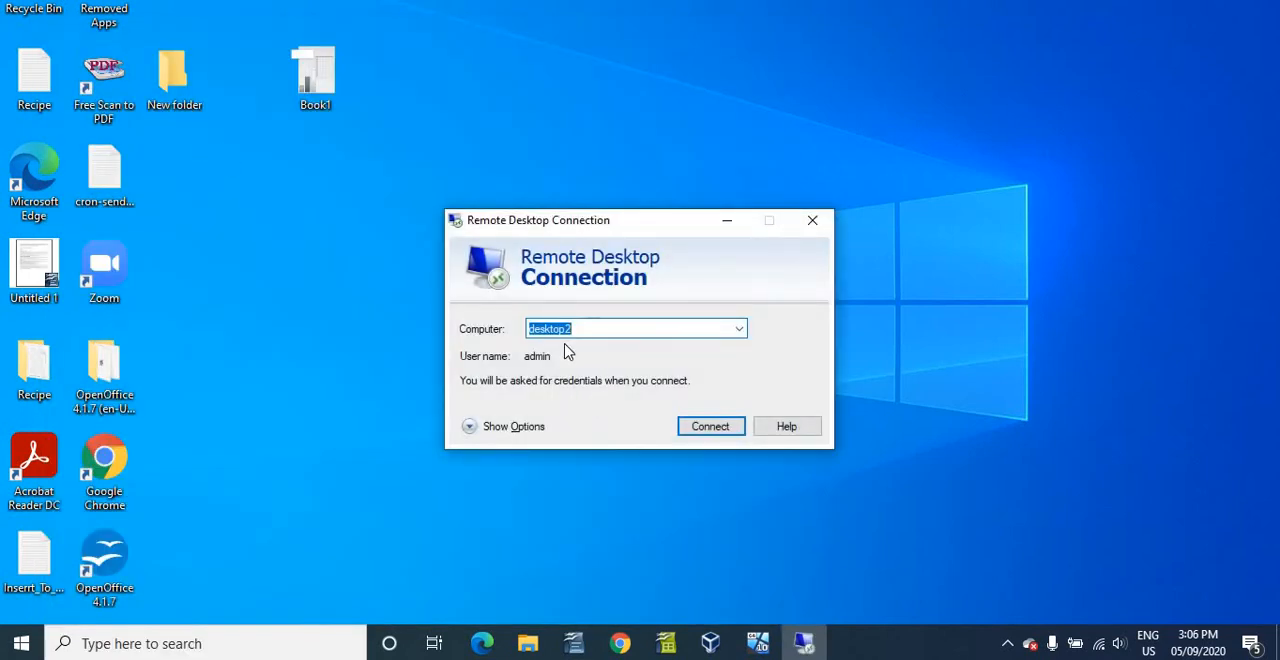
- Enter desktop2 as the computer to reach and start the remote connection
{"action": "left_click", "coordinate": [560, 328]}
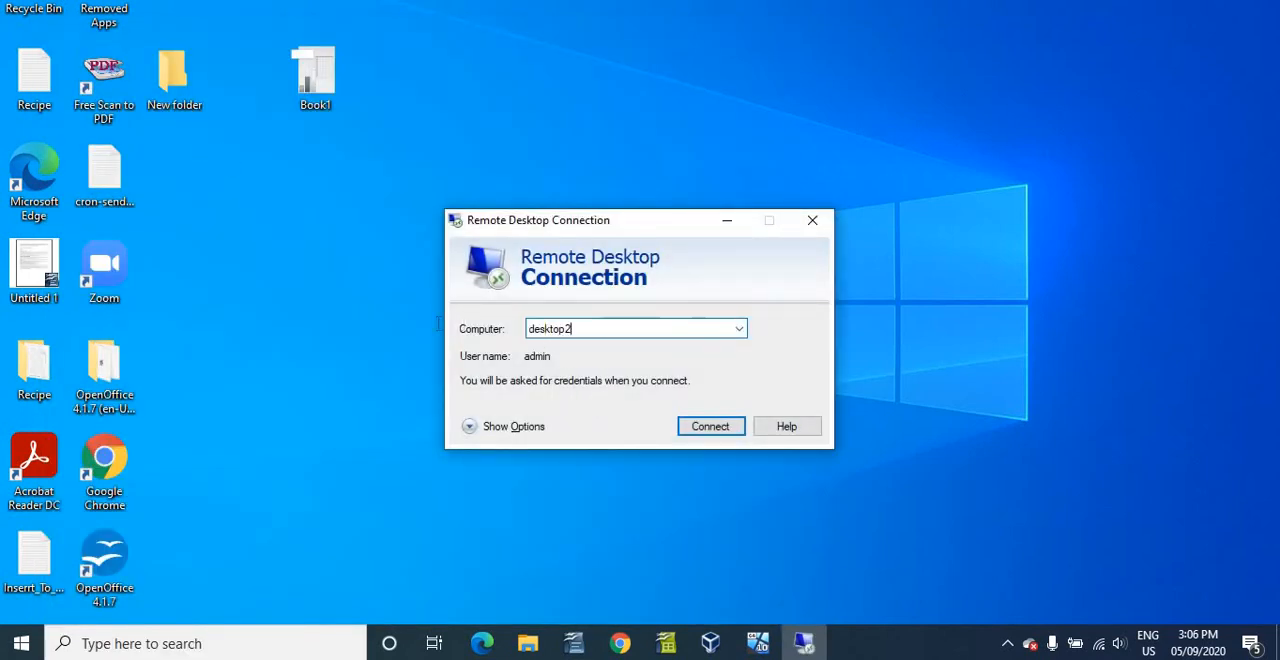
{"action": "key", "text": "ctrl+a"}
{"action": "type", "text": "de"}
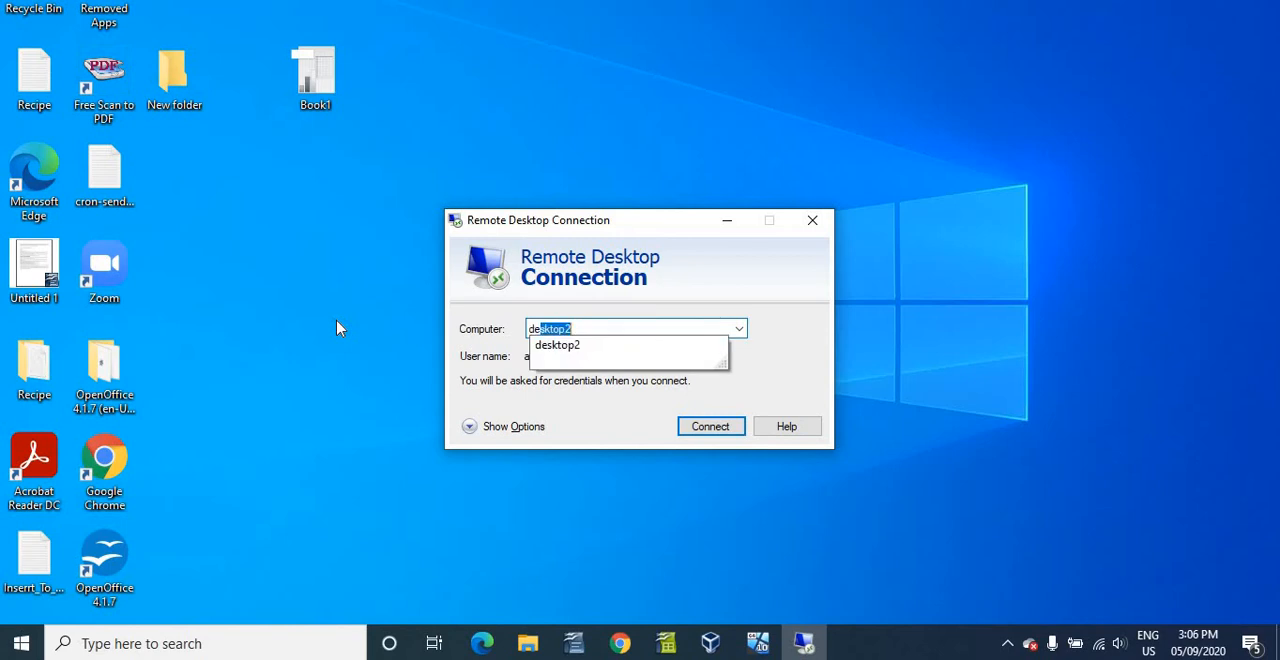
{"action": "type", "text": "sktop2"}
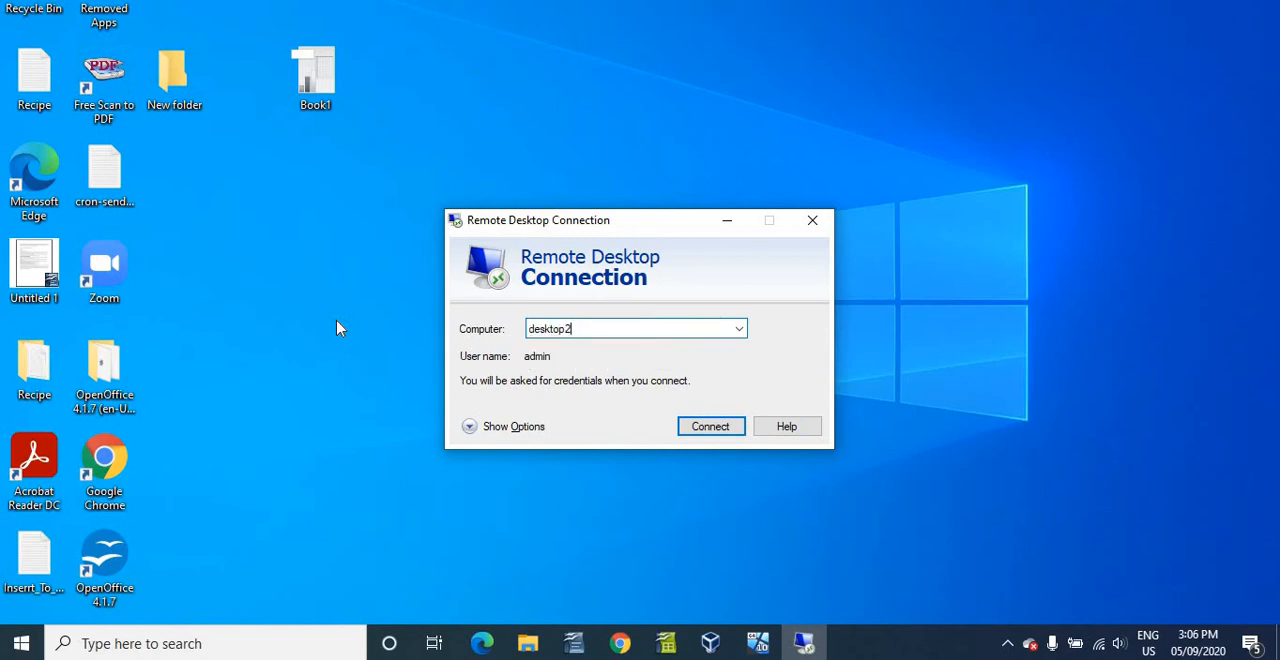
{"action": "left_click", "coordinate": [711, 427]}
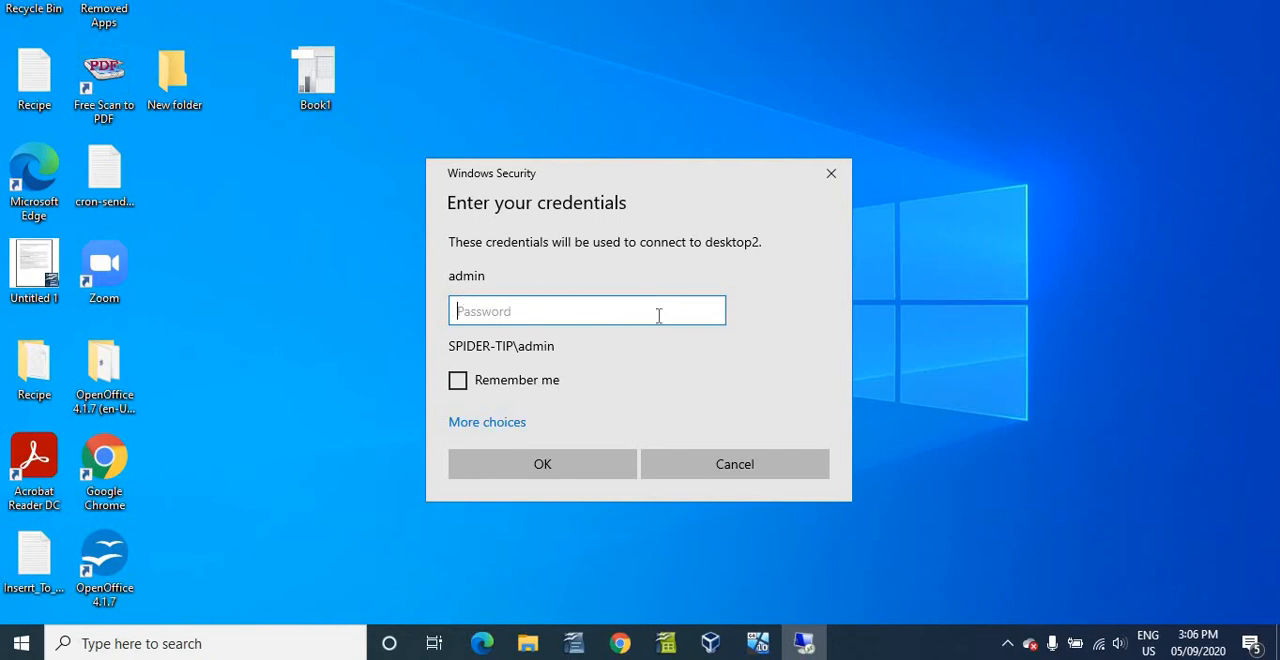
- Choose to use a different account, enter the user name admin and the account password, and submit the credentials
{"action": "left_click", "coordinate": [505, 423]}
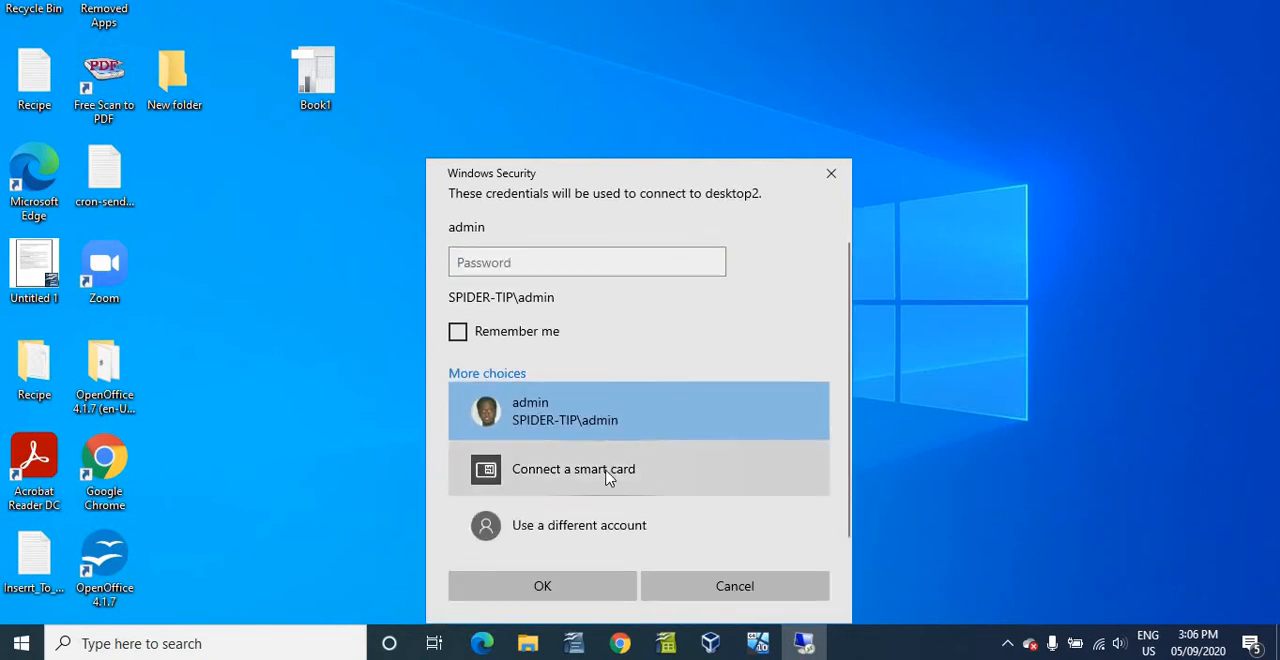
{"action": "left_click", "coordinate": [580, 546]}
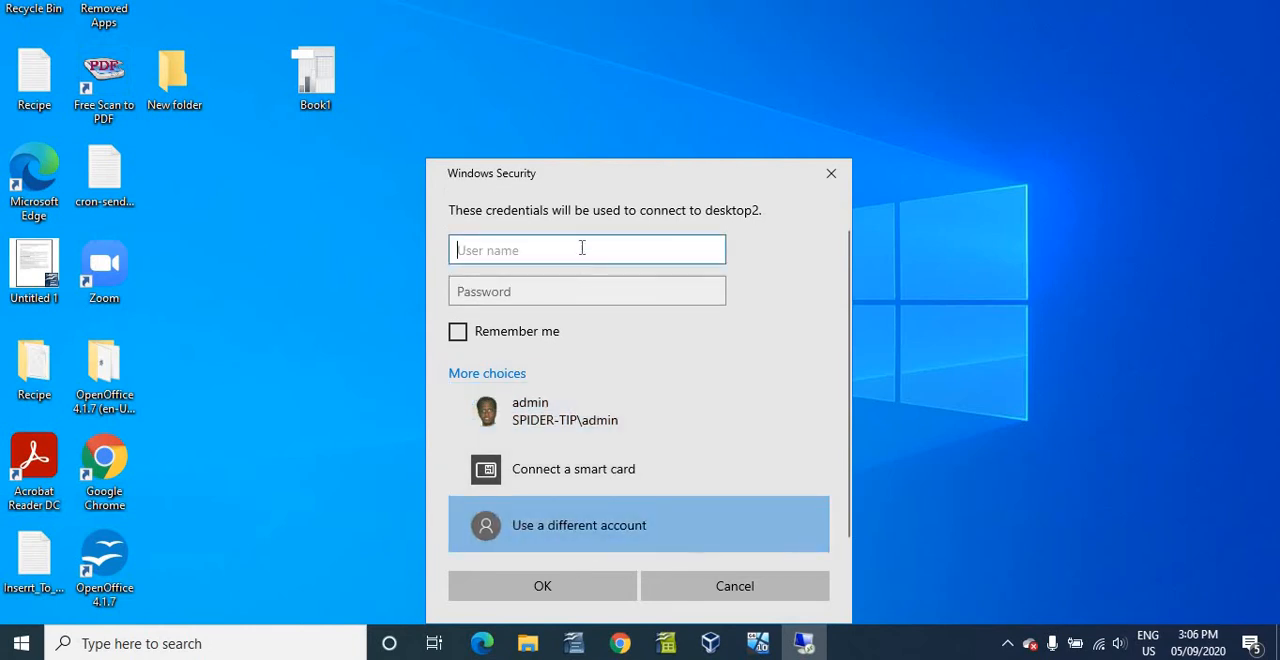
{"action": "type", "text": "a"}
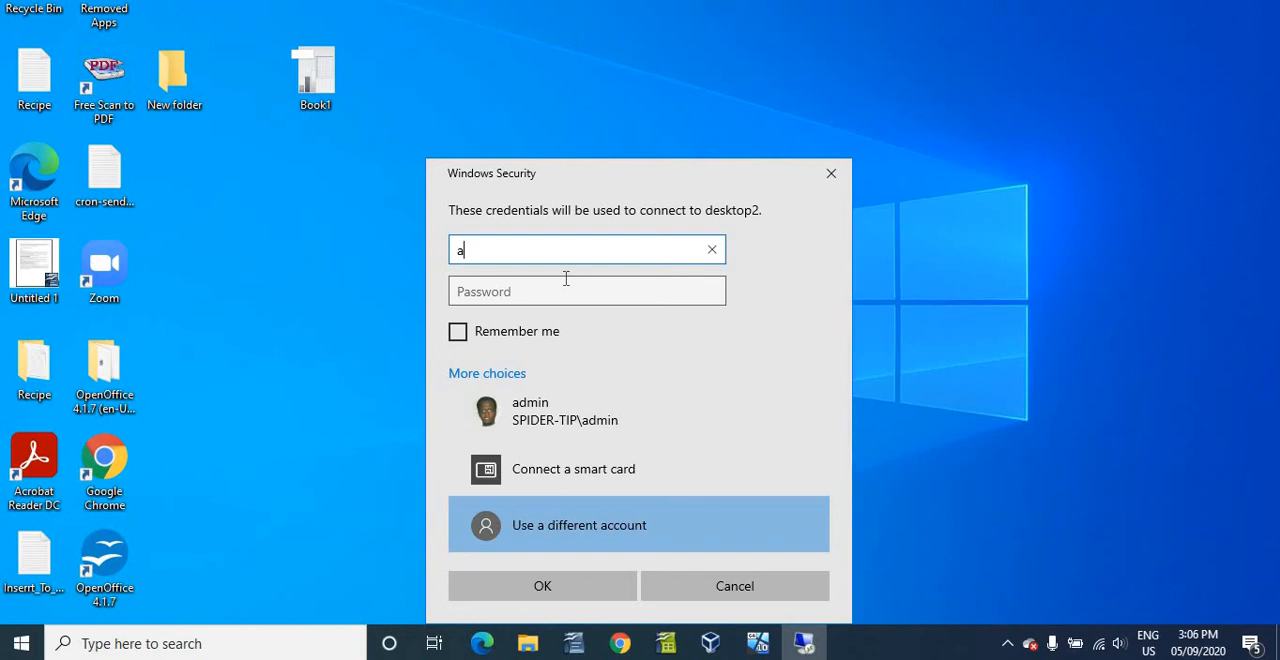
{"action": "key", "text": "BackSpace"}
{"action": "type", "text": "a"}
{"action": "key", "text": "Tab"}
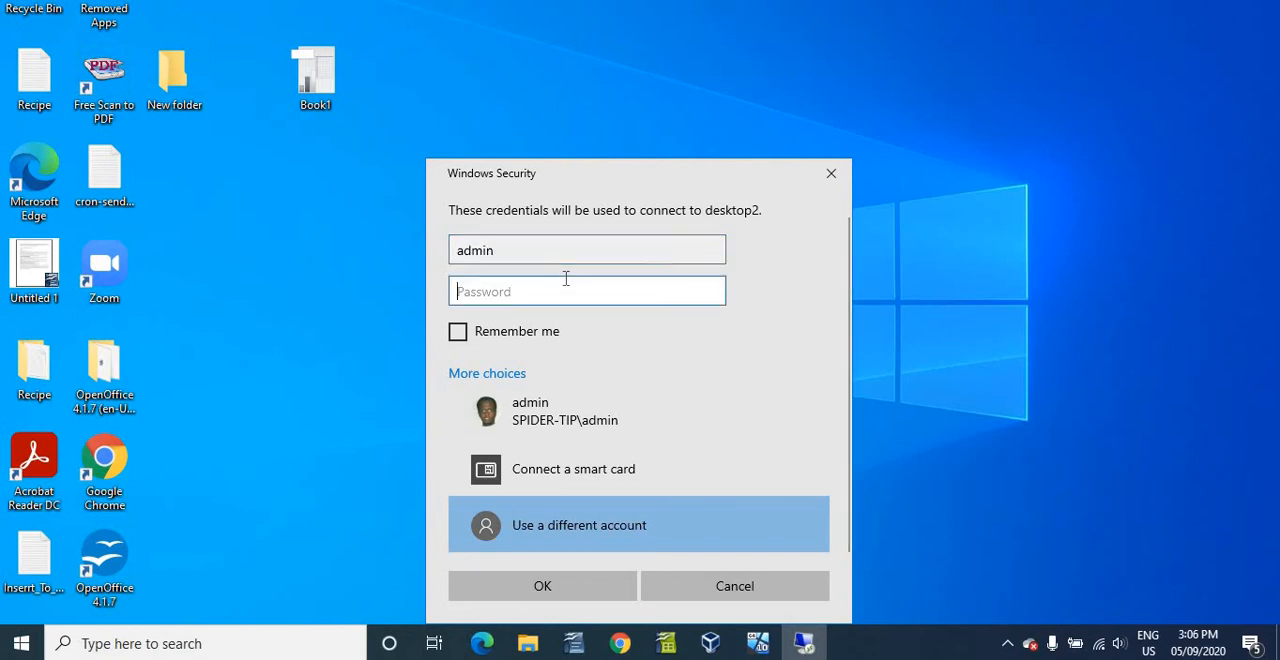
{"action": "type", "text": "••"}
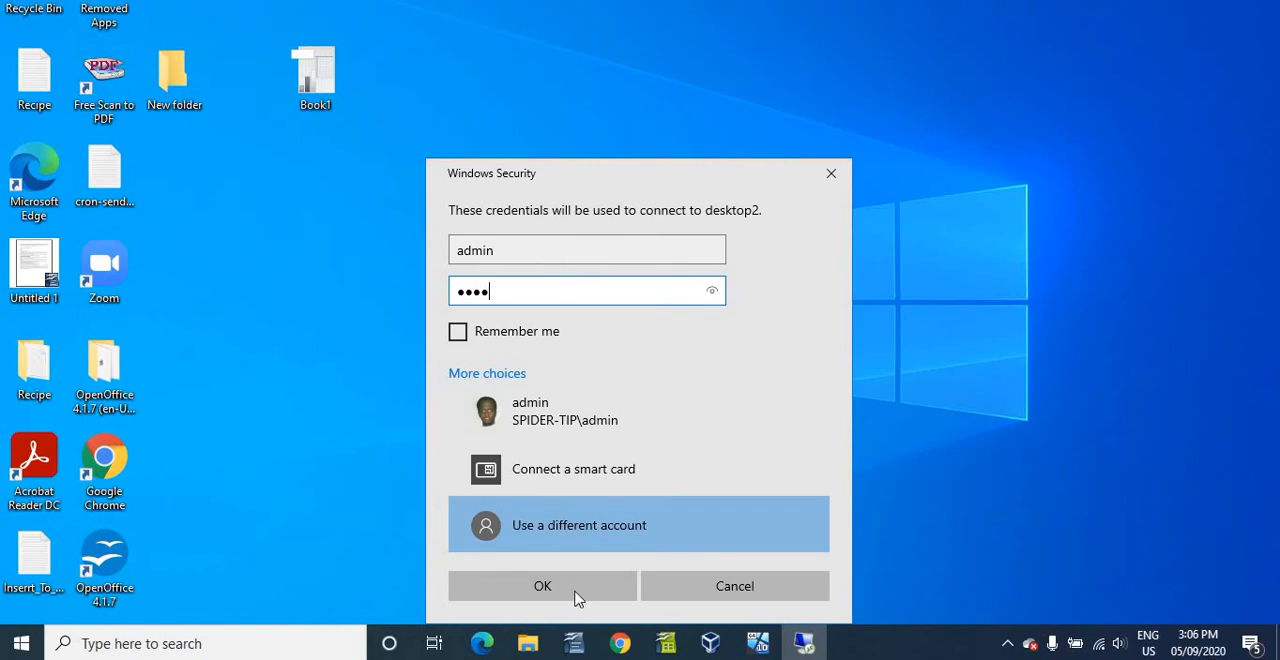
{"action": "type", "text": "••"}
{"action": "left_click", "coordinate": [575, 598]}
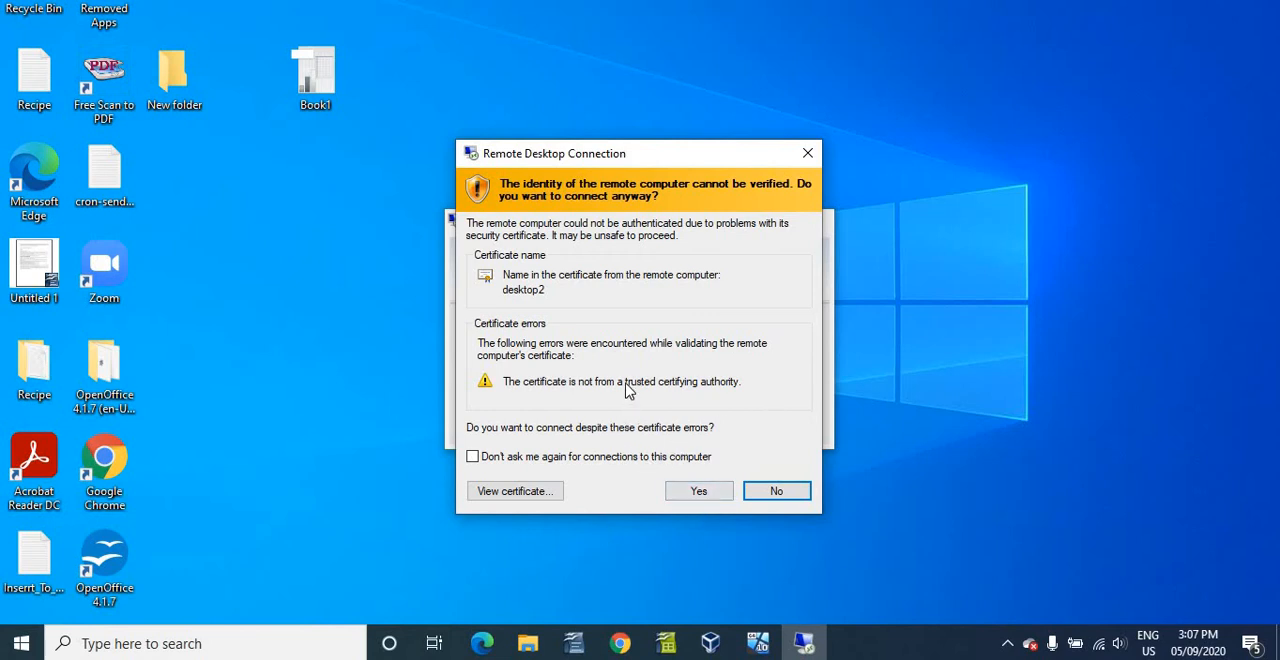
- View the remote computer's certificate, close it, and accept connecting despite the certificate errors
{"action": "left_click", "coordinate": [483, 493]}
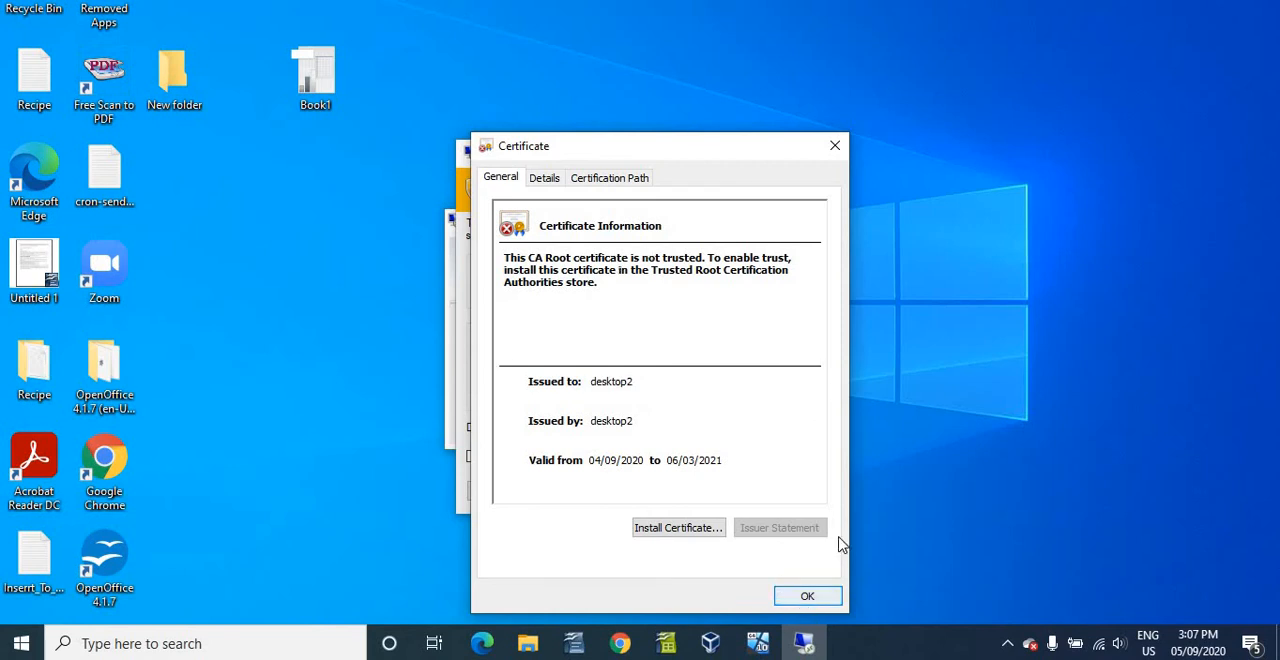
{"action": "left_click", "coordinate": [812, 598]}
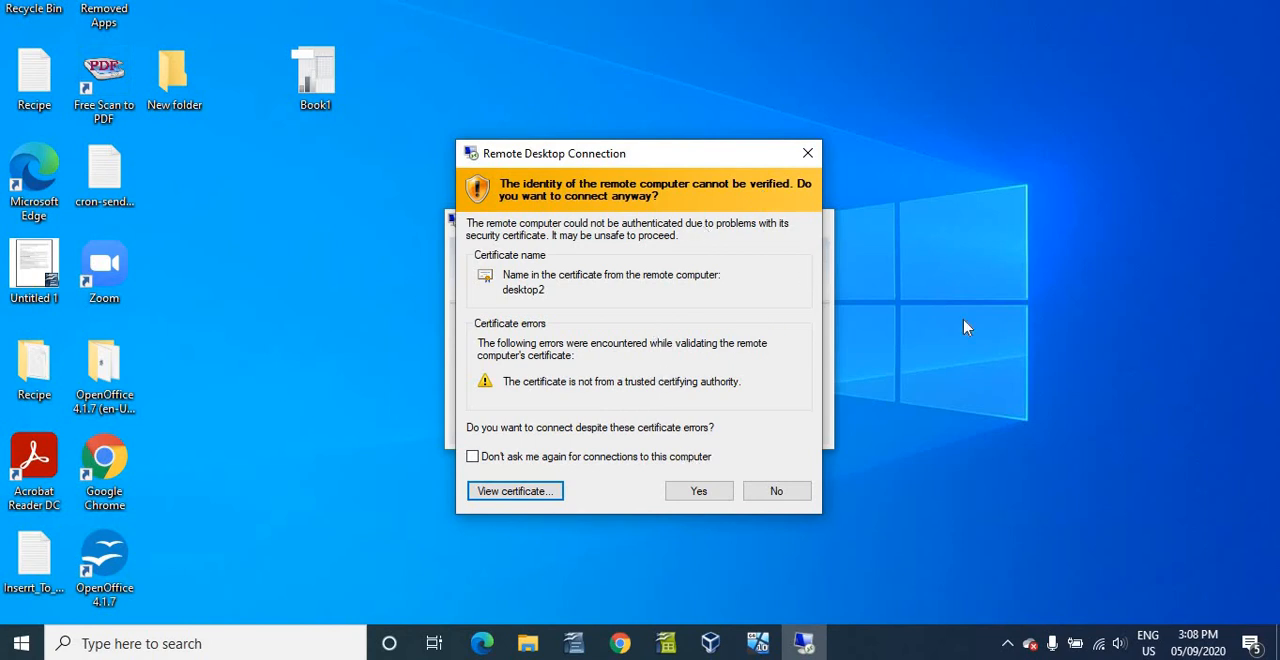
{"action": "left_click", "coordinate": [696, 492]}
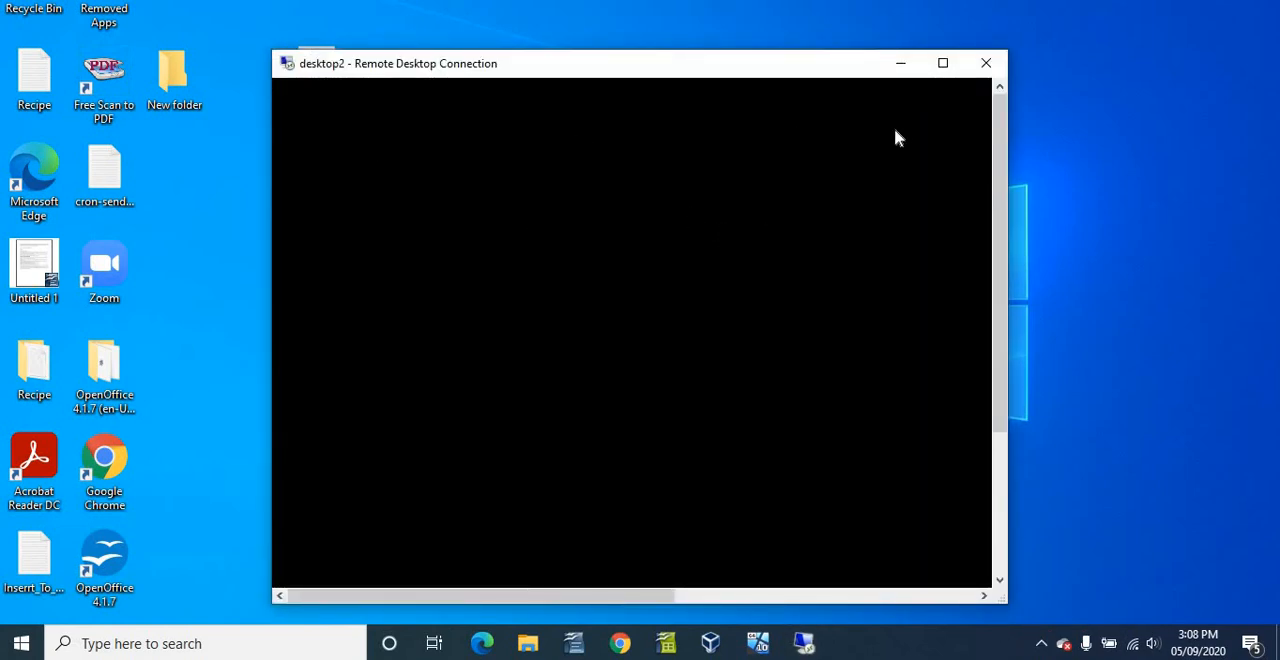
- Reposition the desktop2 remote session window and widen it to show more of the remote desktop
{"action": "left_click_drag", "start_coordinate": [1000, 247], "coordinate": [1005, 387]}
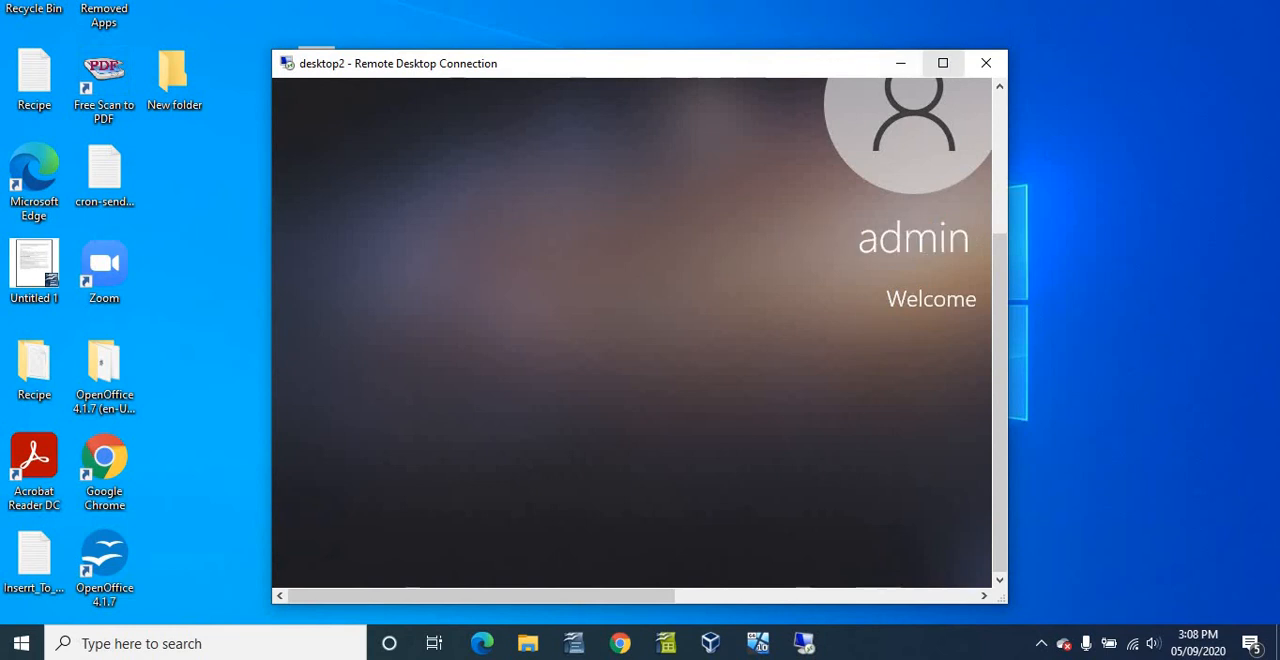
{"action": "left_click_drag", "start_coordinate": [685, 60], "coordinate": [530, 38]}
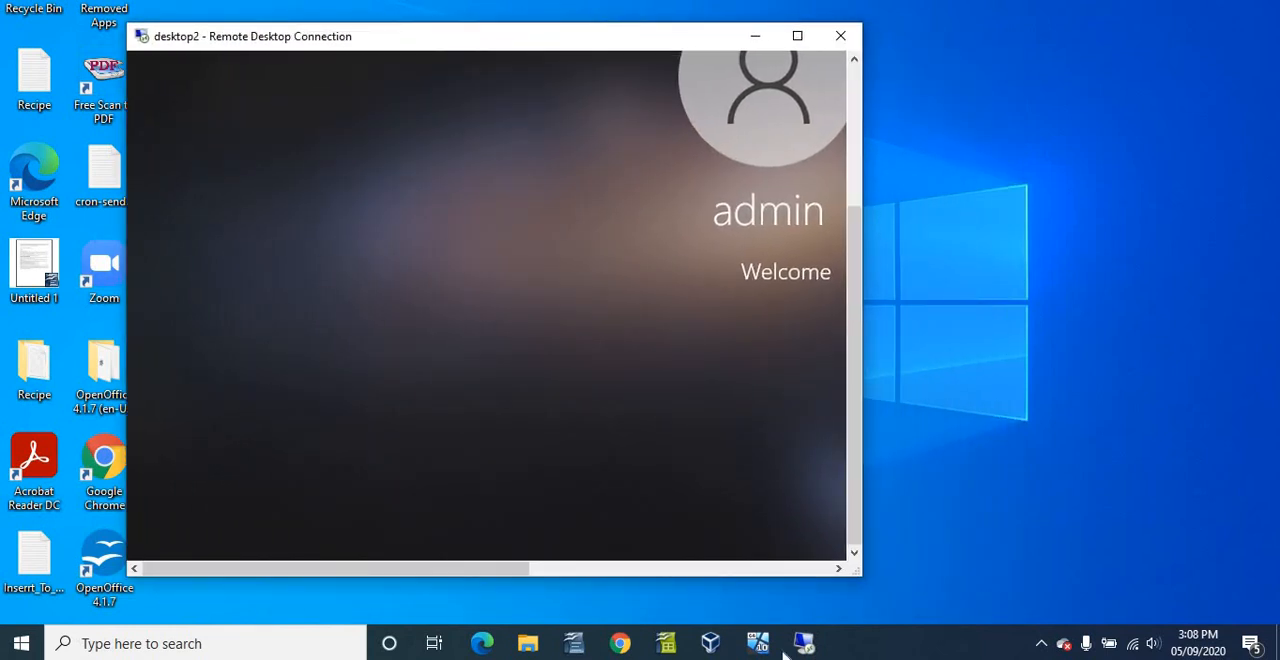
{"action": "left_click_drag", "start_coordinate": [854, 574], "coordinate": [1262, 584]}
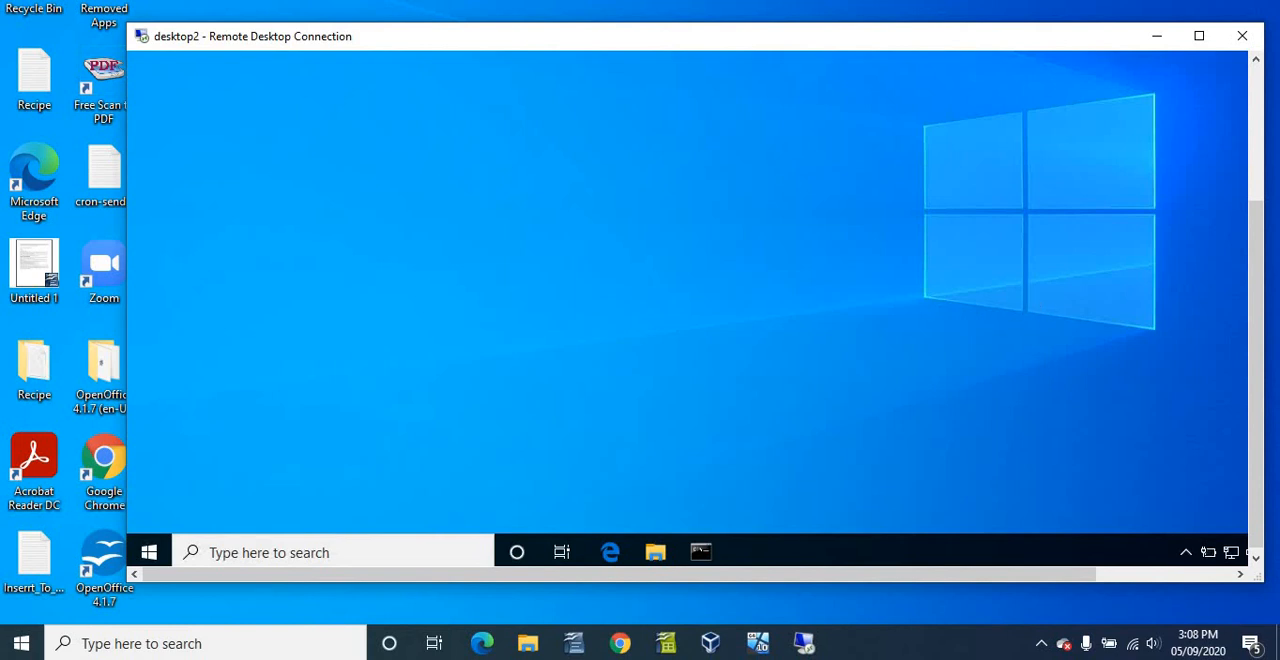
{"action": "left_click_drag", "start_coordinate": [1245, 312], "coordinate": [1239, 428]}
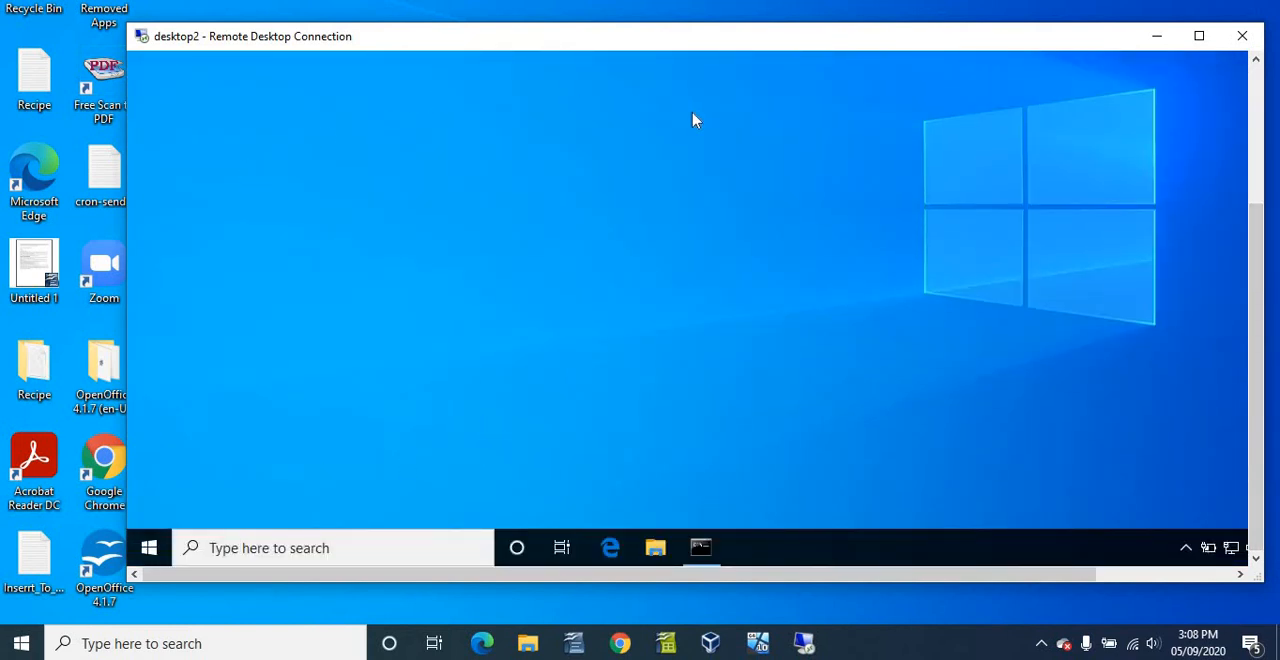
{"action": "left_click_drag", "start_coordinate": [752, 48], "coordinate": [721, 42]}
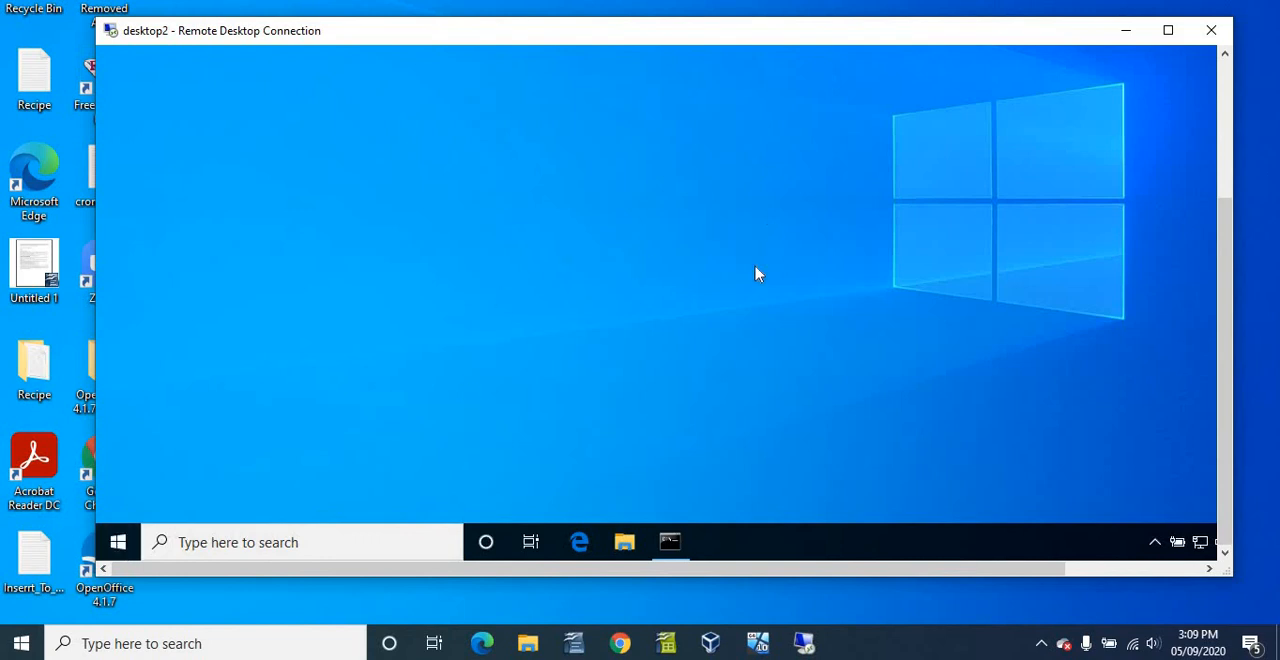
- Open the remote desktop's Start menu and look over its apps, close it, and examine the remote taskbar and notification area
{"action": "left_click", "coordinate": [119, 543]}
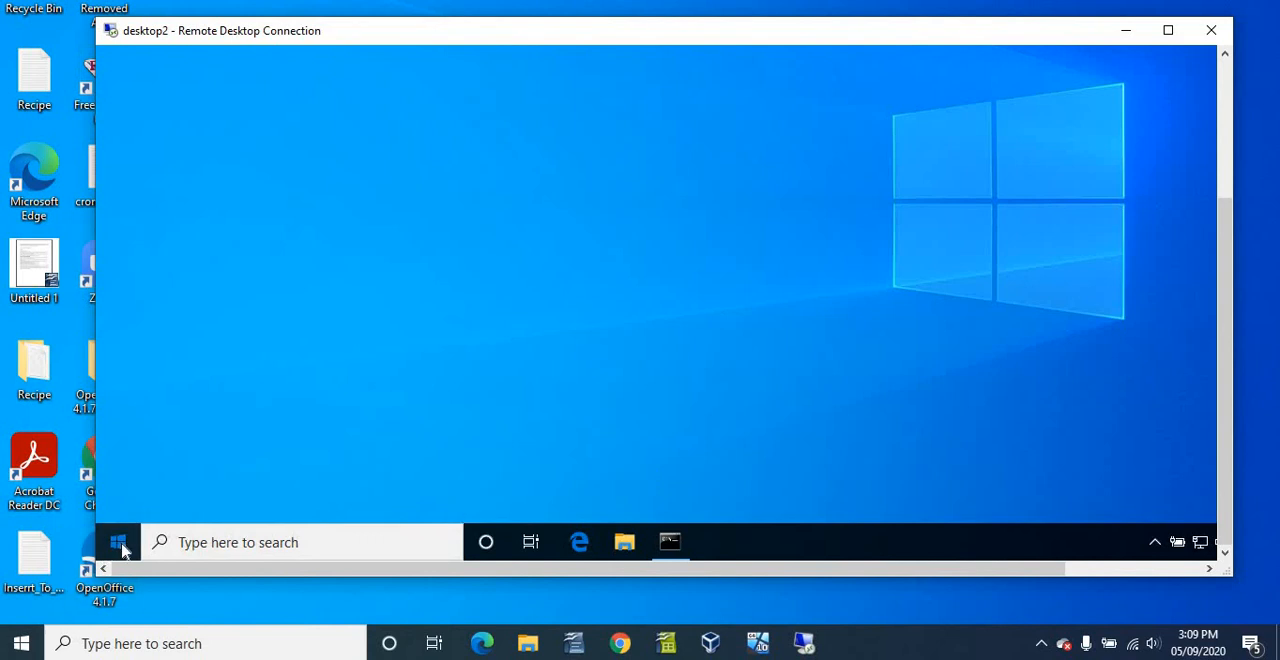
{"action": "left_click", "coordinate": [119, 543]}
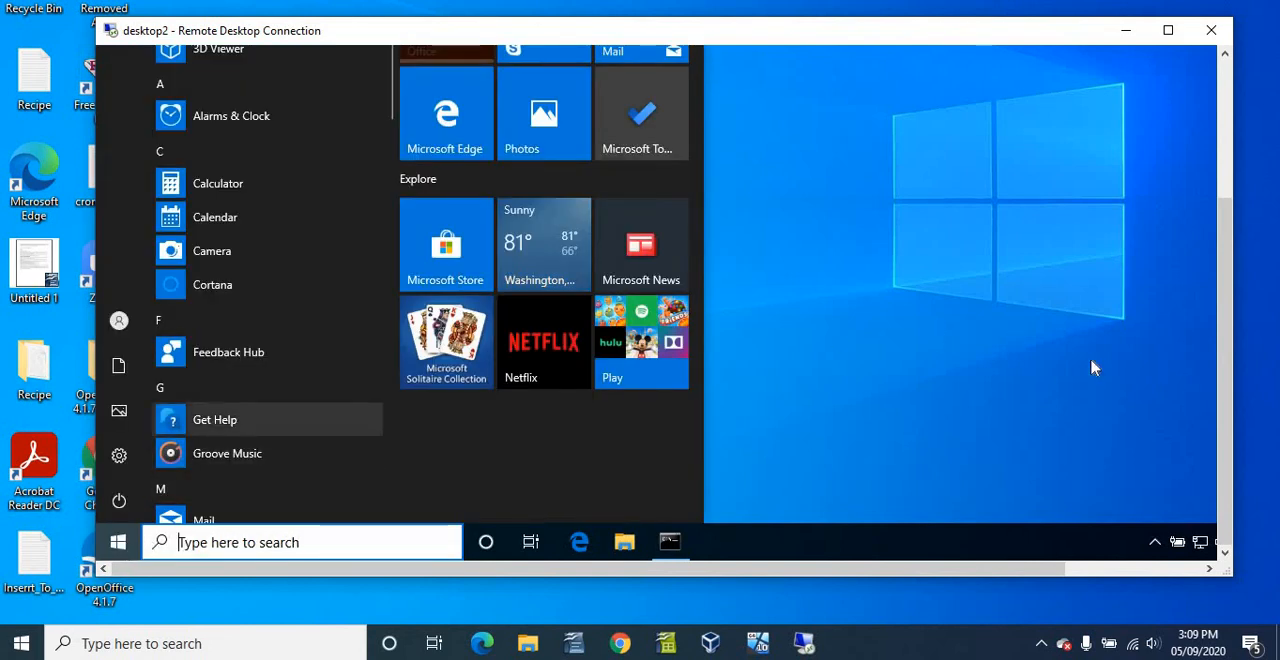
{"action": "scroll", "coordinate": [1231, 350], "scroll_direction": "up", "scroll_amount": 3}
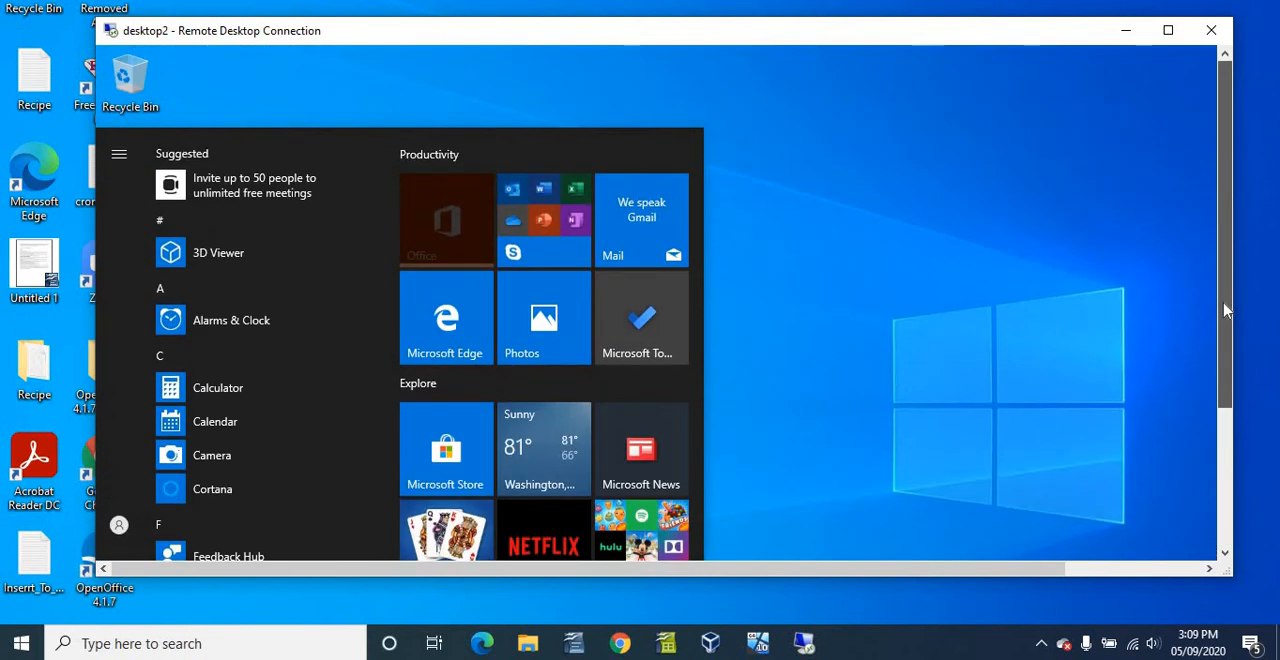
{"action": "scroll", "coordinate": [1224, 420], "scroll_direction": "down", "scroll_amount": 3}
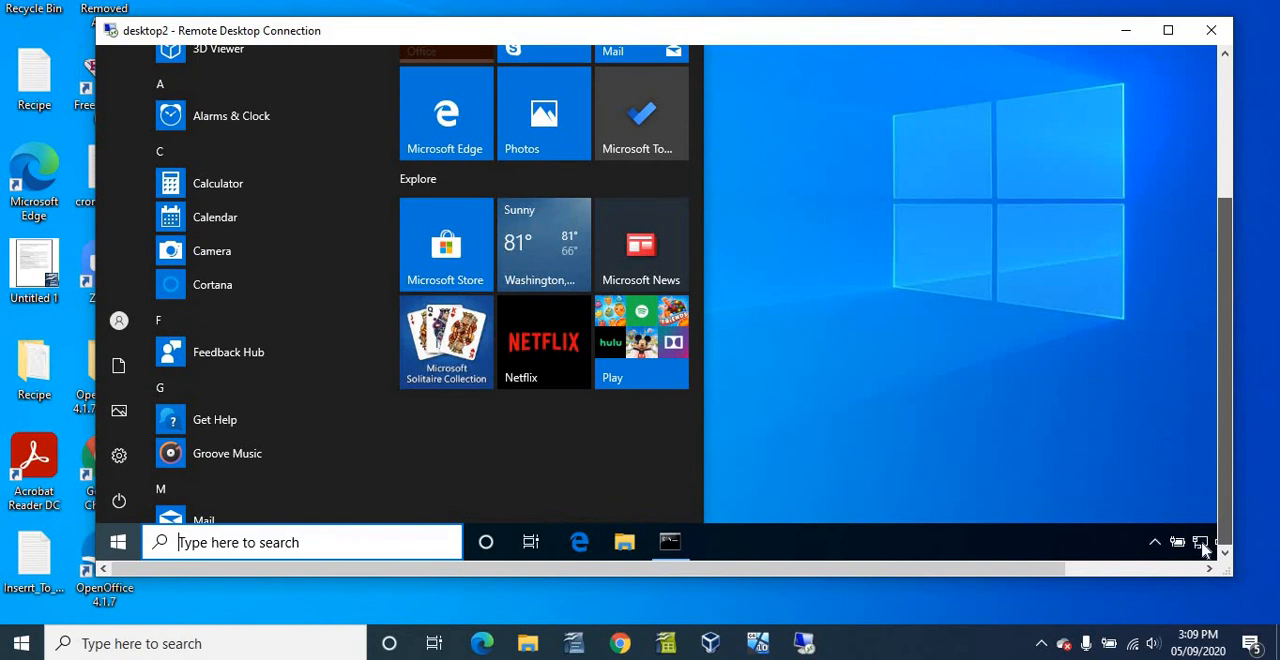
{"action": "scroll", "coordinate": [1222, 330], "scroll_direction": "up", "scroll_amount": 3}
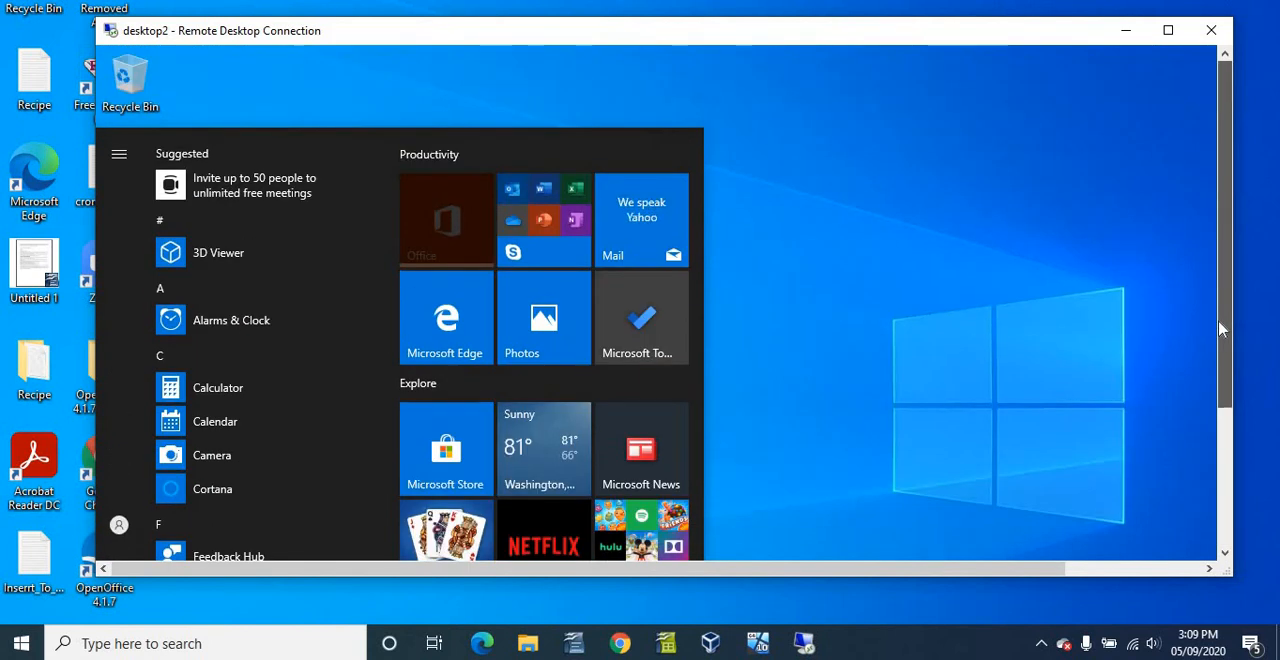
{"action": "scroll", "coordinate": [1218, 370], "scroll_direction": "down", "scroll_amount": 3}
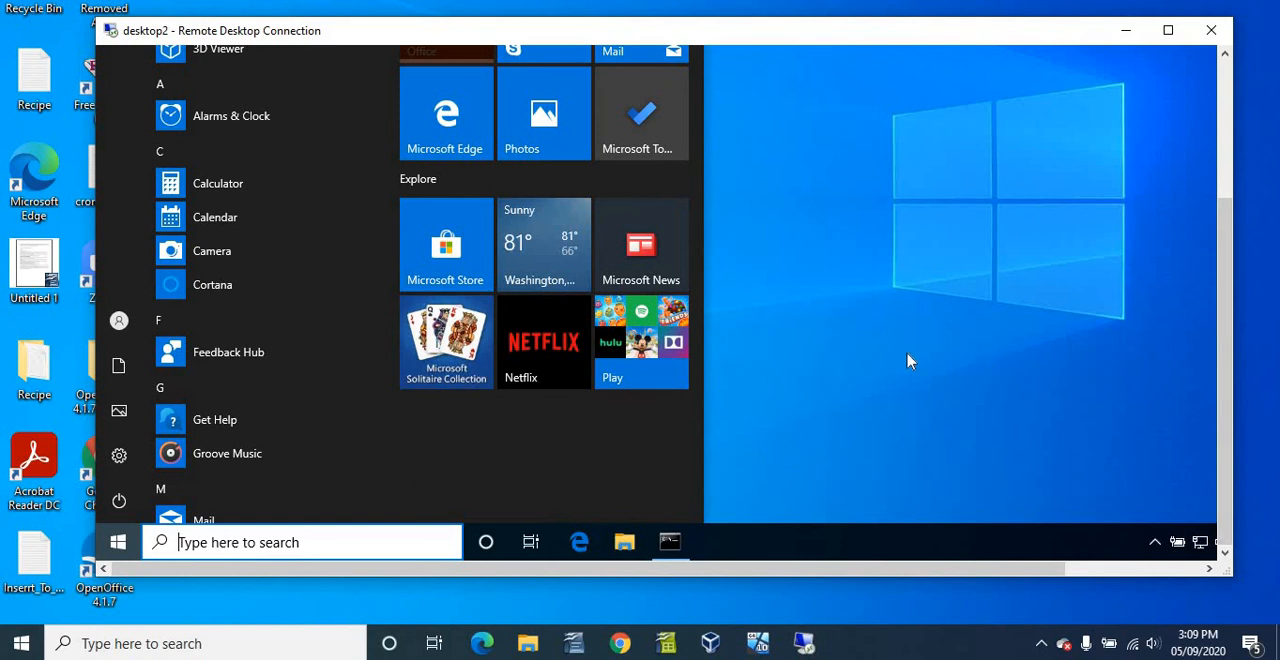
{"action": "left_click", "coordinate": [843, 455]}
{"action": "left_click_drag", "start_coordinate": [678, 569], "coordinate": [965, 457]}
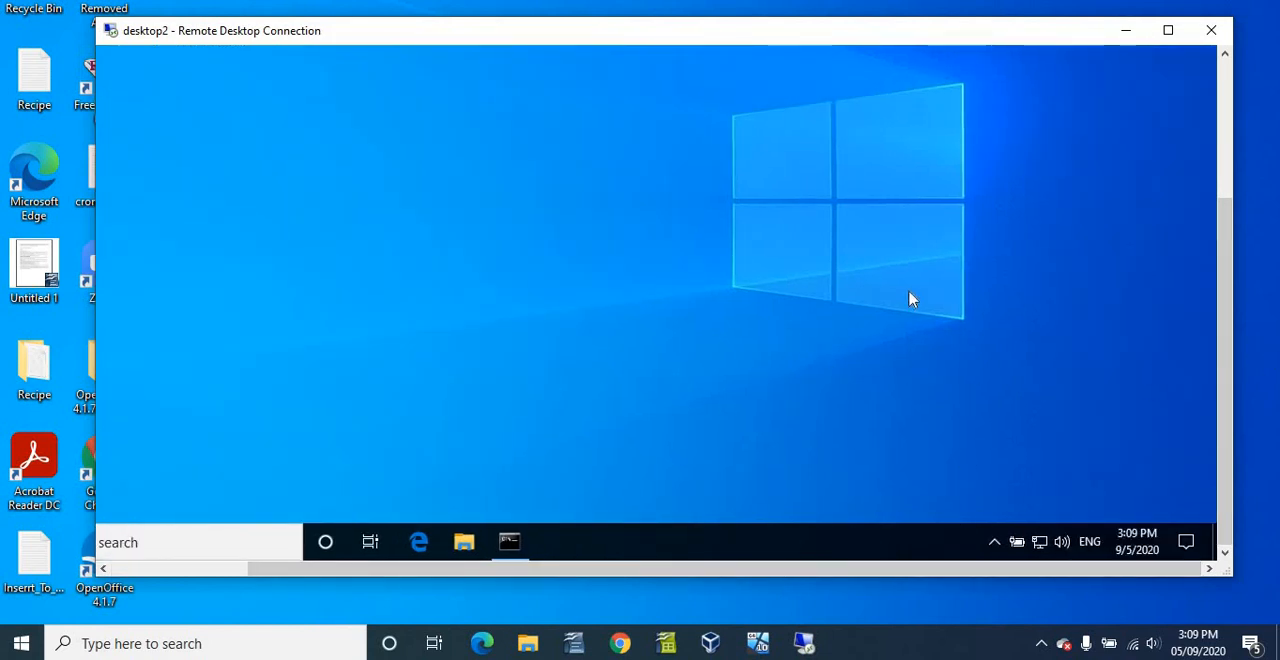
{"action": "left_click_drag", "start_coordinate": [1229, 323], "coordinate": [1088, 450]}
{"action": "left_click_drag", "start_coordinate": [1170, 568], "coordinate": [603, 591]}
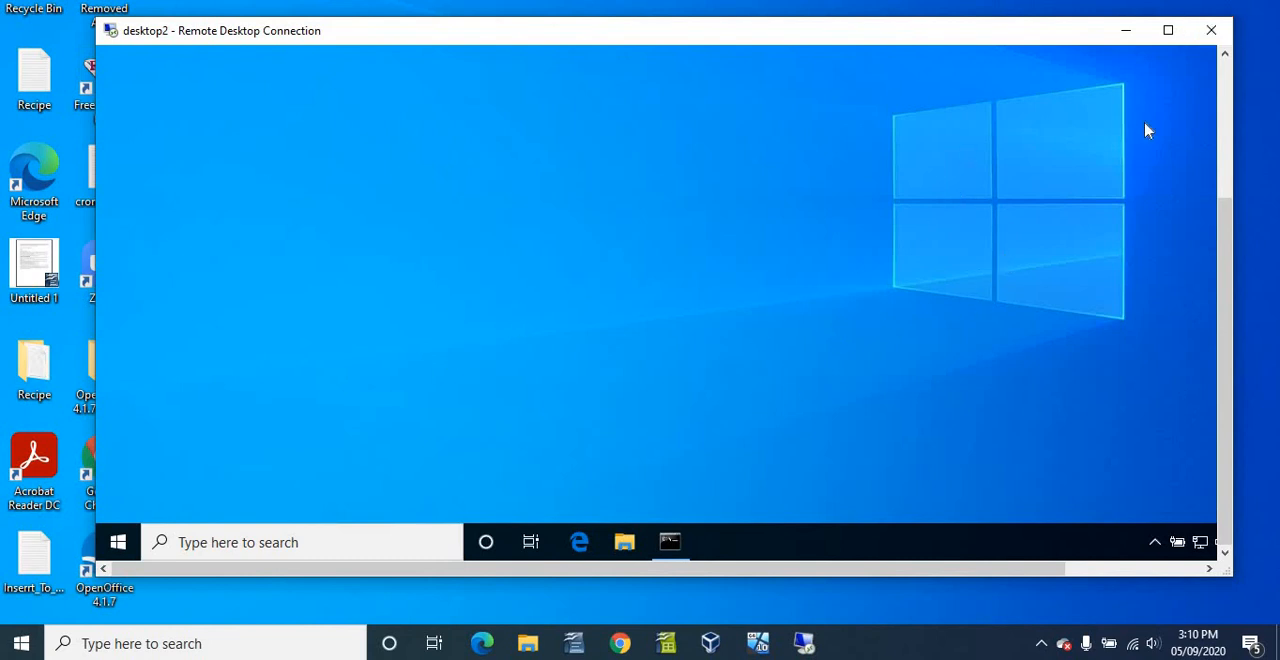
- Close the remote session window for desktop2
{"action": "left_click", "coordinate": [1260, 287]}
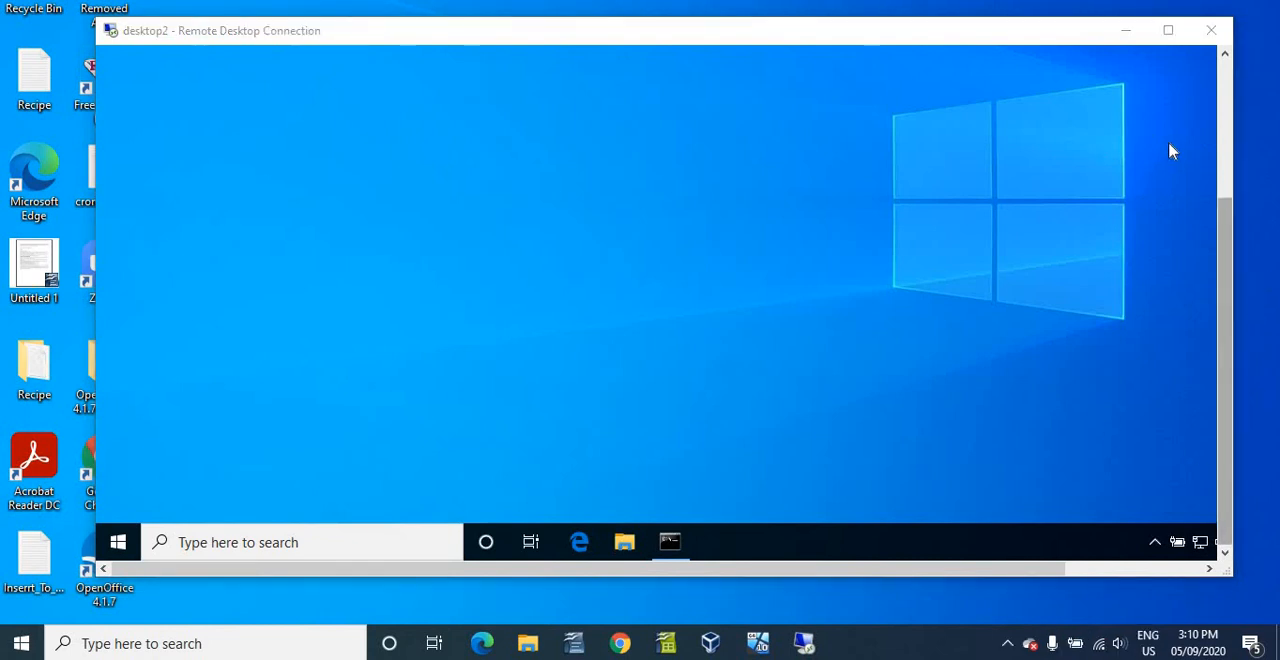
{"action": "left_click", "coordinate": [1211, 31]}
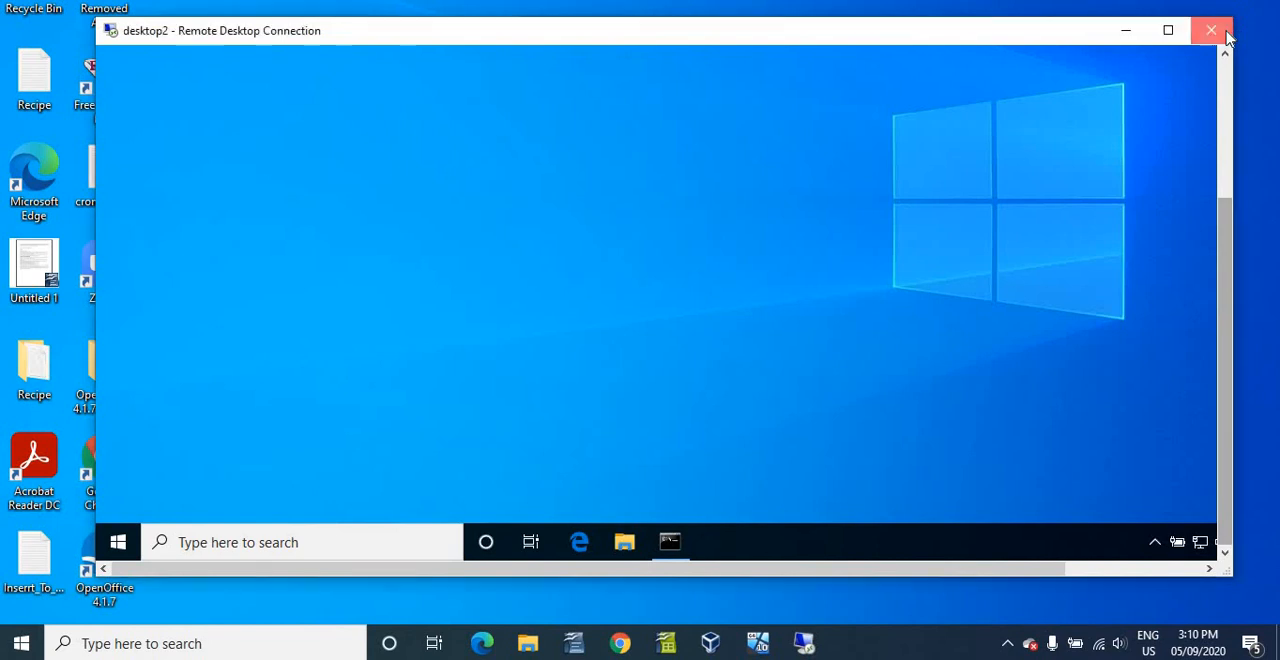